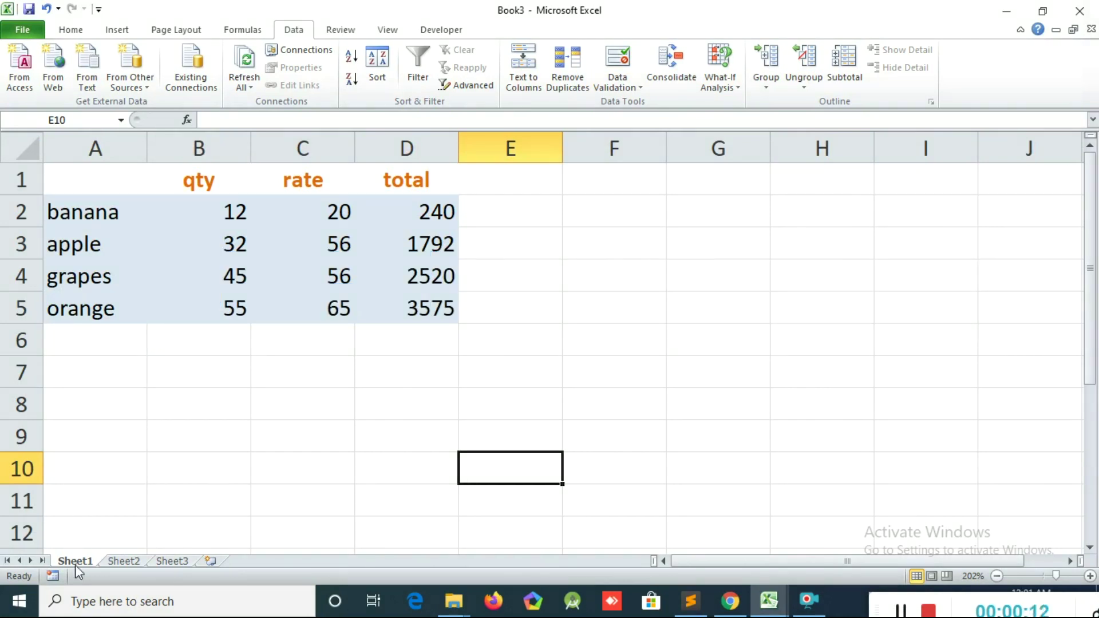
Copy the fruit table A1:D5 from Sheet1 to A1 on Sheet2, then go to empty Sheet3.
{"action": "left_click_drag", "start_coordinate": [94, 178], "coordinate": [411, 300]}
{"action": "left_click", "coordinate": [569, 270]}
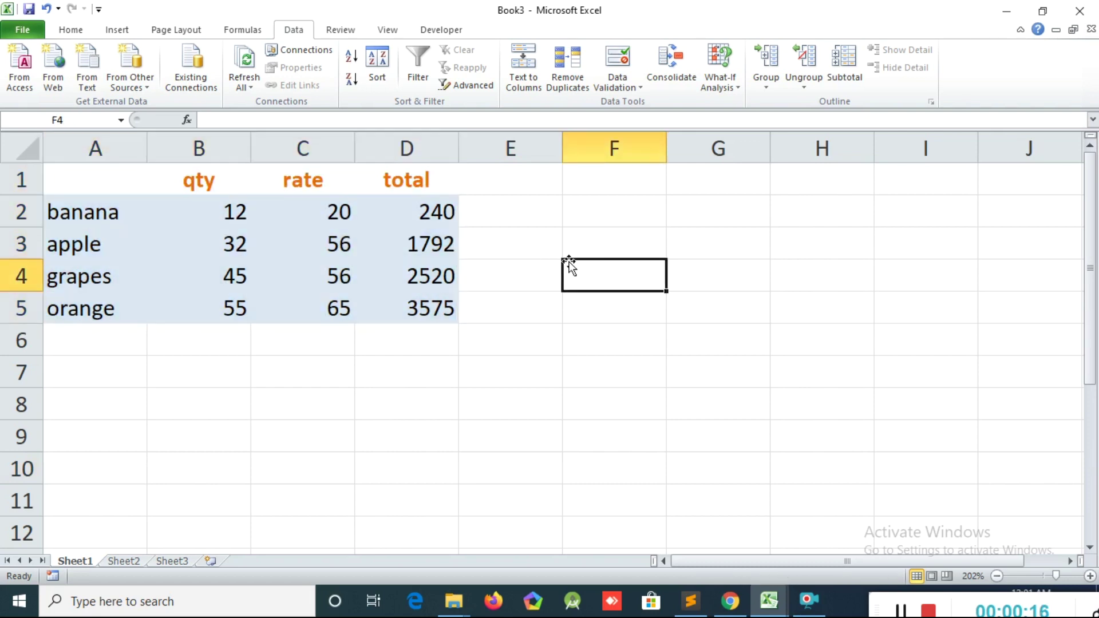
{"action": "left_click_drag", "start_coordinate": [91, 171], "coordinate": [380, 299]}
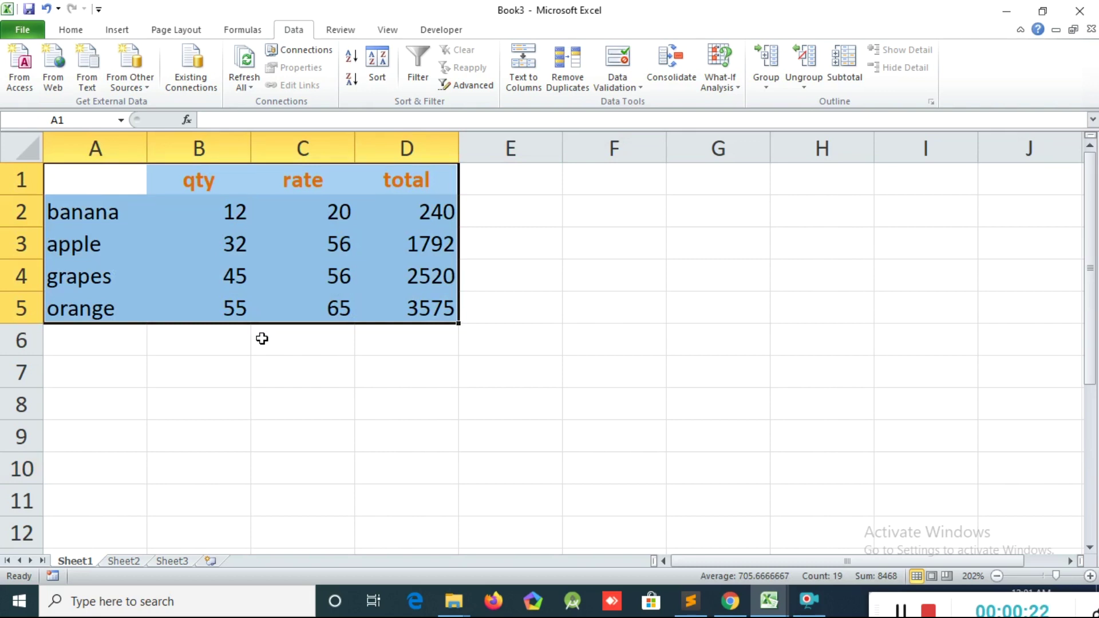
{"action": "key", "text": "ctrl+c"}
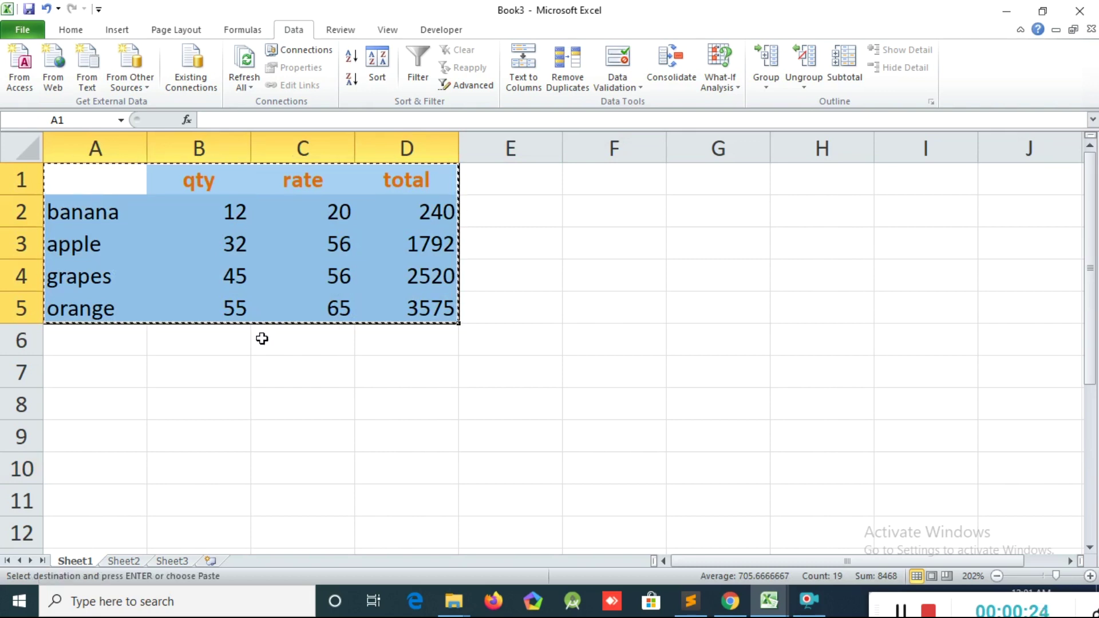
{"action": "left_click", "coordinate": [122, 561]}
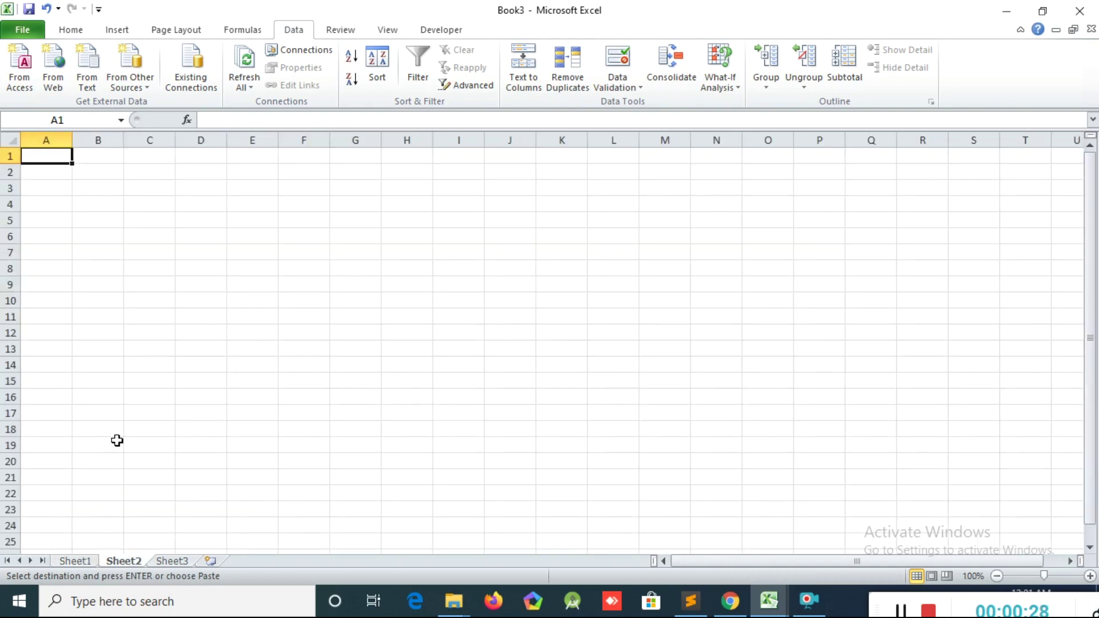
{"action": "key", "text": "ctrl+v"}
{"action": "left_click_drag", "start_coordinate": [1045, 576], "coordinate": [1055, 576]}
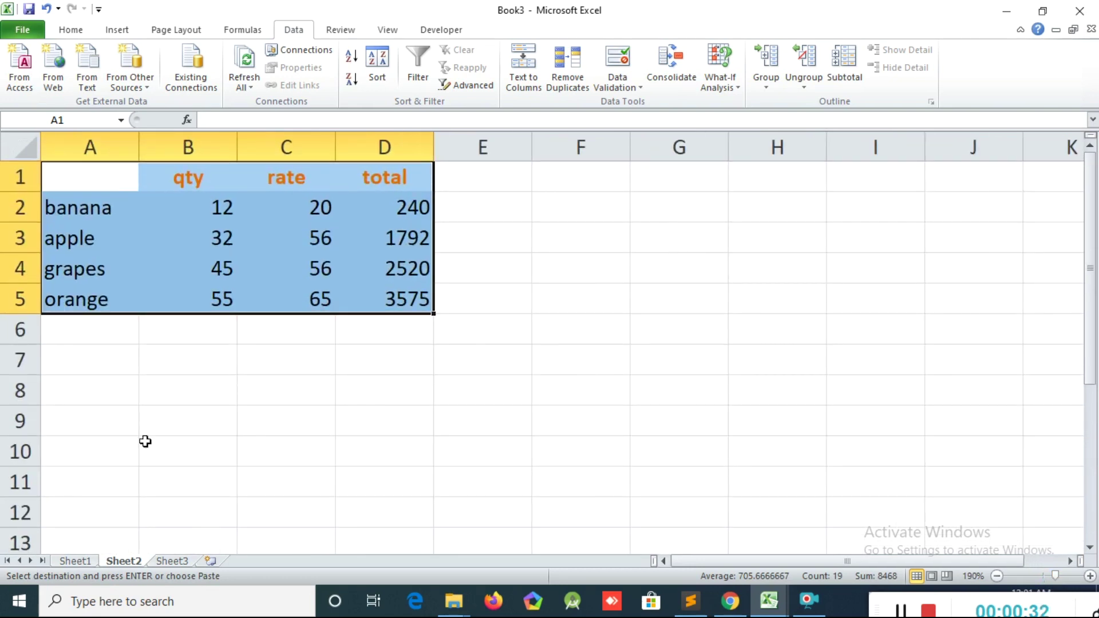
{"action": "left_click", "coordinate": [173, 561]}
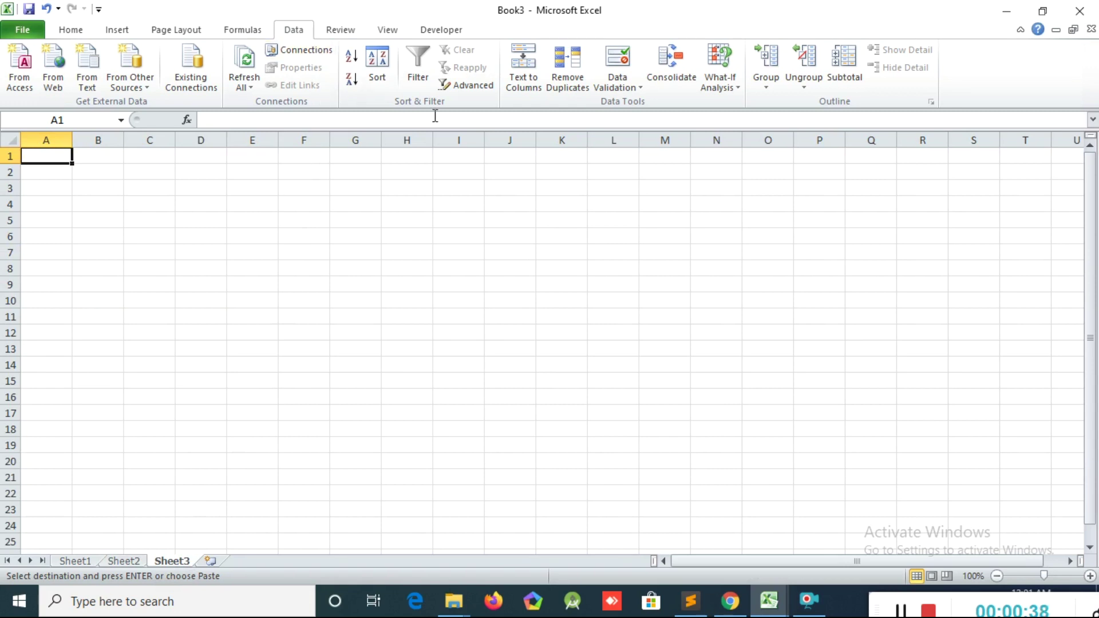
Open Consolidate on Sheet3 with Sum as the function, ready for a source reference.
{"action": "left_click", "coordinate": [683, 68]}
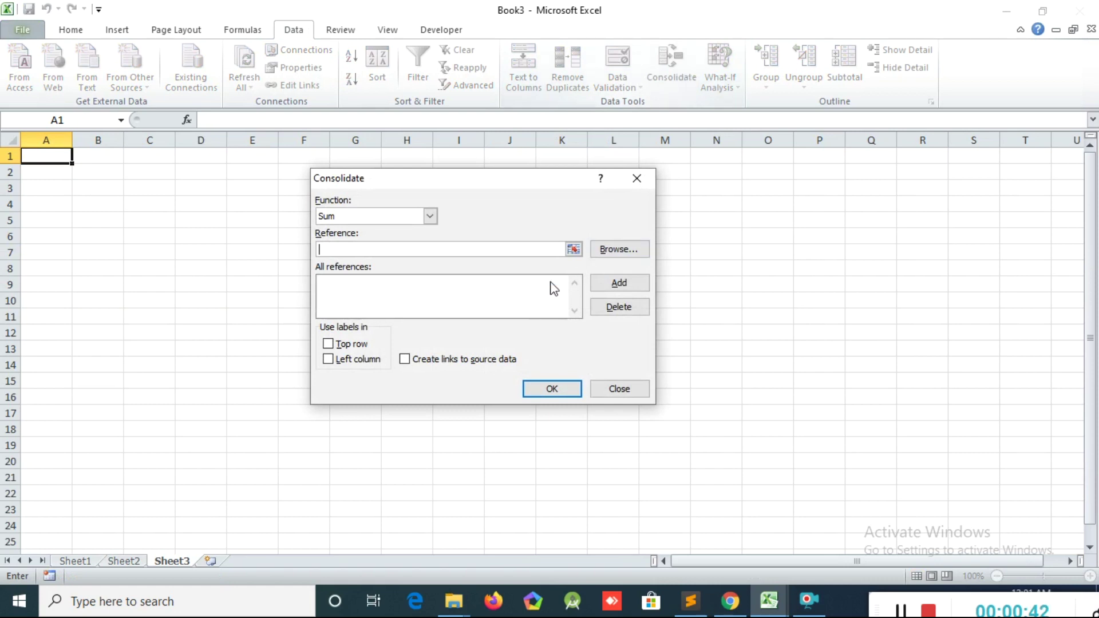
{"action": "left_click", "coordinate": [343, 218]}
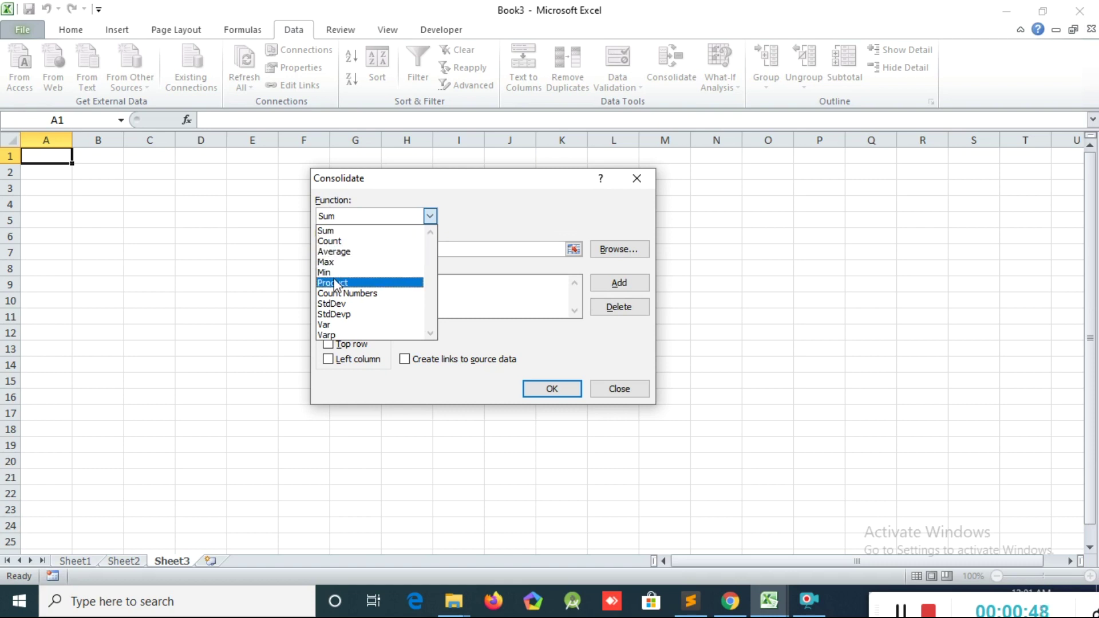
{"action": "left_click", "coordinate": [337, 234]}
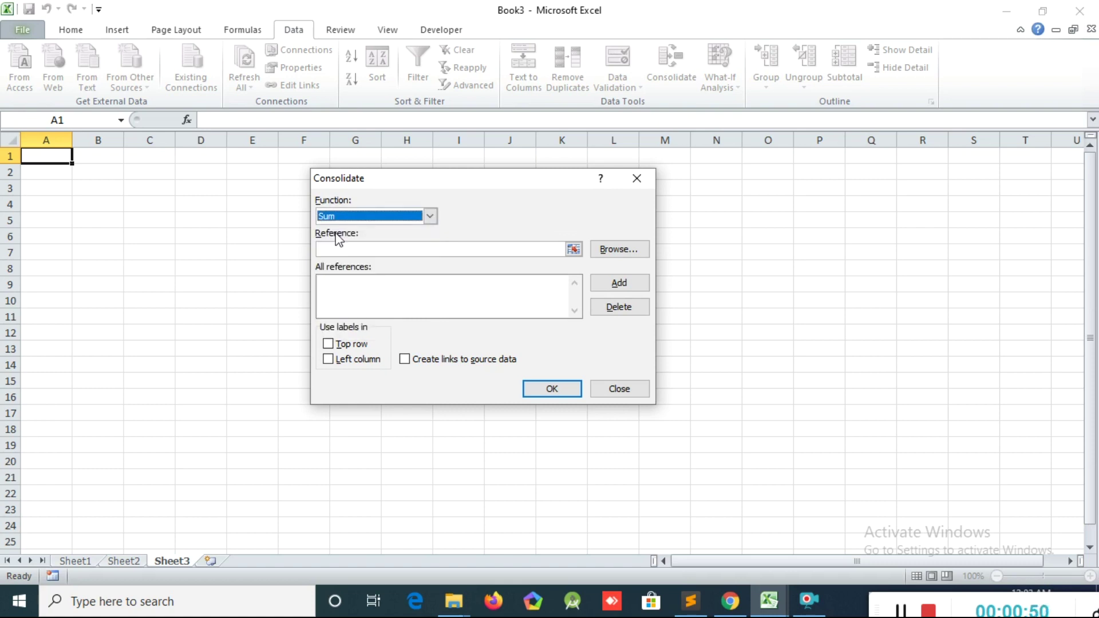
{"action": "left_click", "coordinate": [347, 251]}
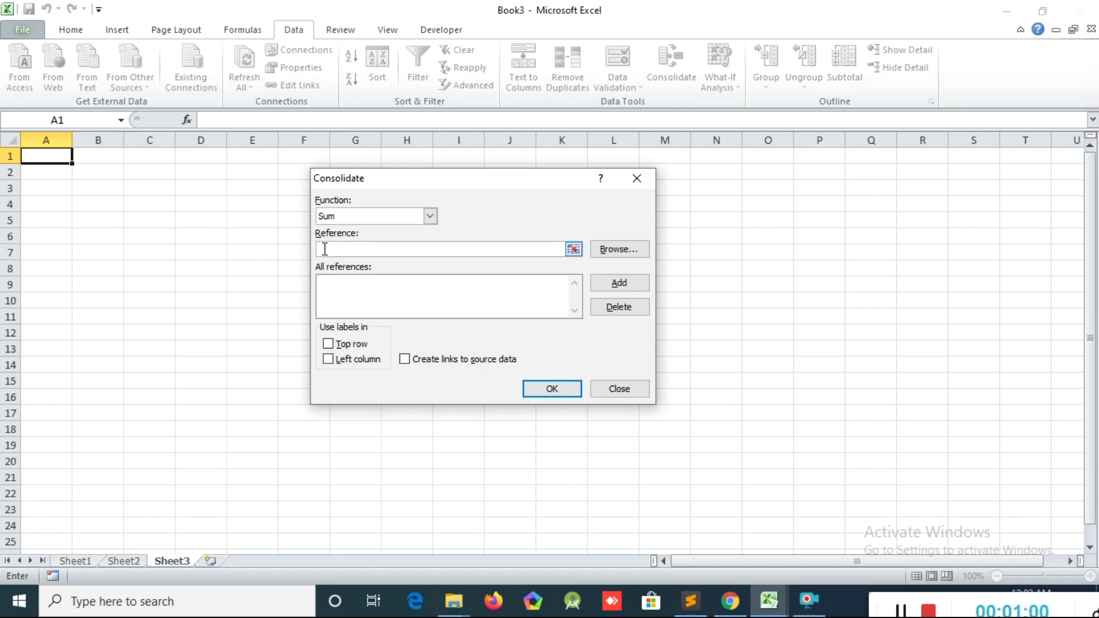
Add Sheet1!$A$1:$D$5 and Sheet2!$A$1:$D$5 as consolidation references.
{"action": "left_click", "coordinate": [81, 562]}
{"action": "left_click_drag", "start_coordinate": [424, 178], "coordinate": [704, 197]}
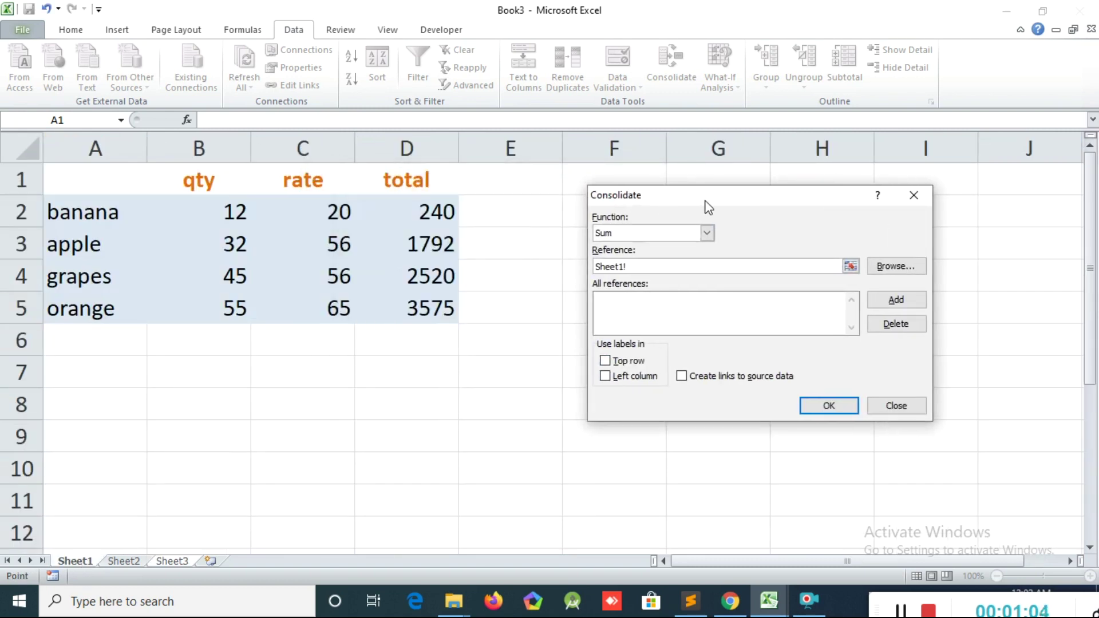
{"action": "left_click_drag", "start_coordinate": [70, 167], "coordinate": [373, 308]}
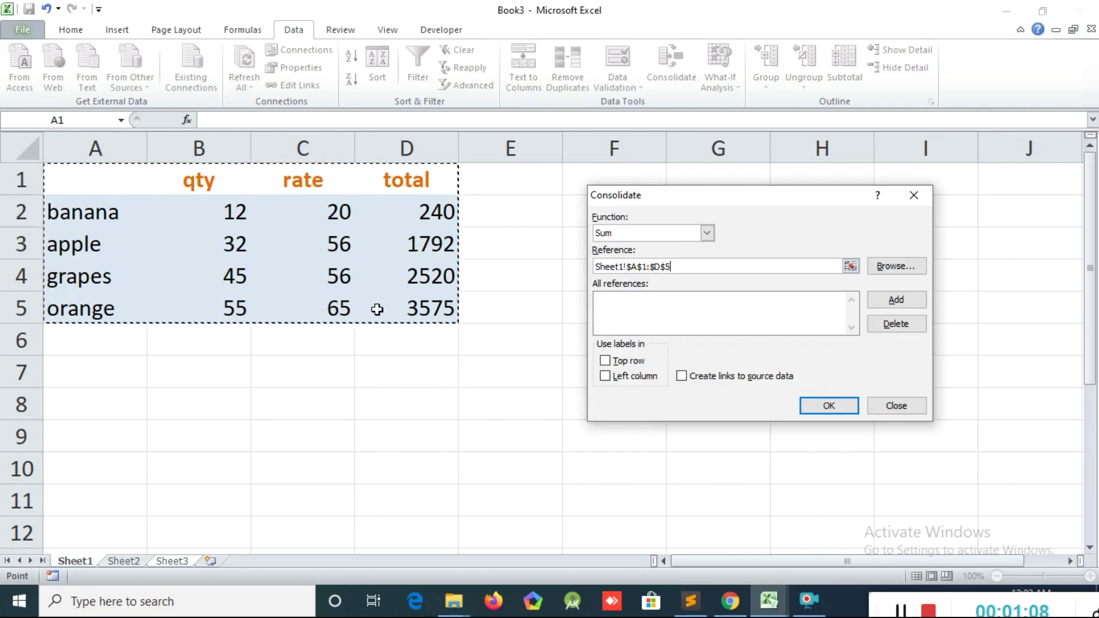
{"action": "left_click", "coordinate": [895, 300]}
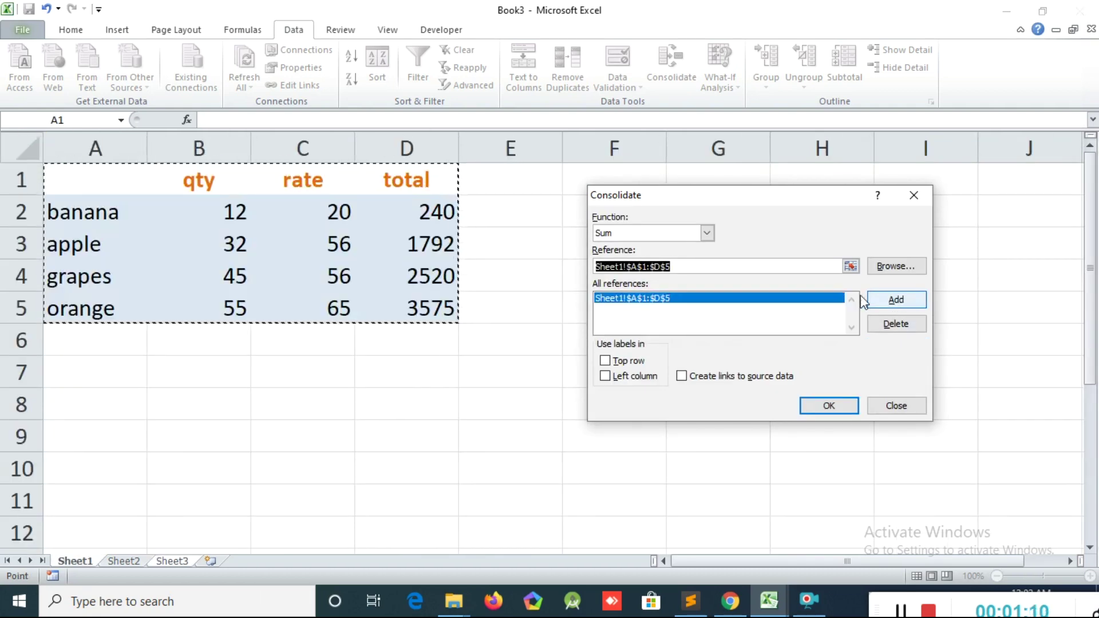
{"action": "left_click", "coordinate": [126, 562]}
{"action": "left_click_drag", "start_coordinate": [73, 172], "coordinate": [368, 309]}
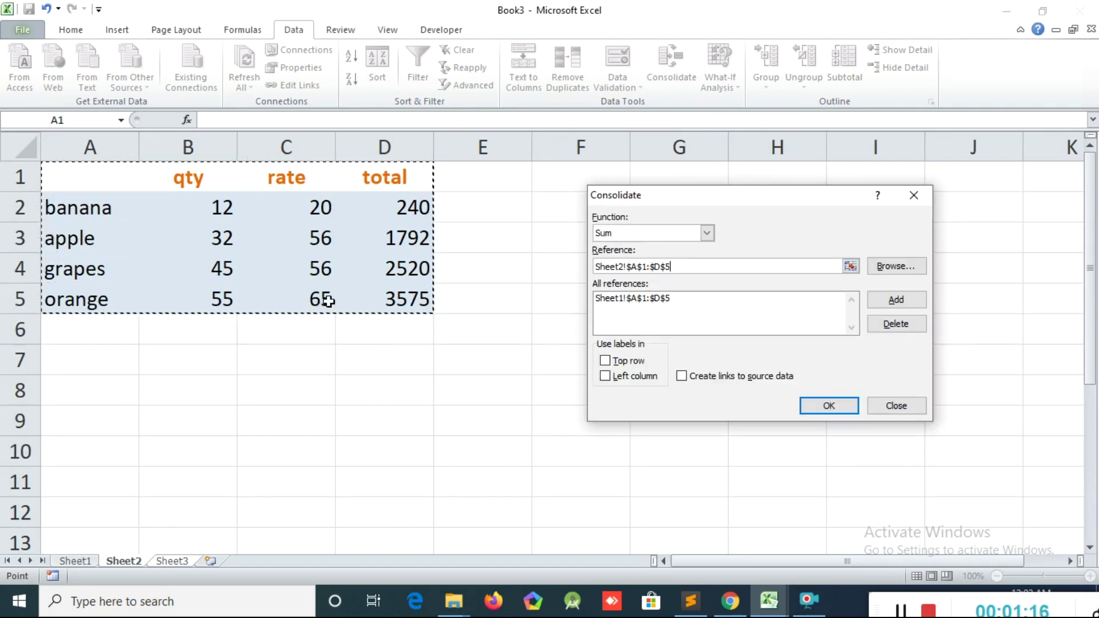
{"action": "left_click", "coordinate": [895, 300]}
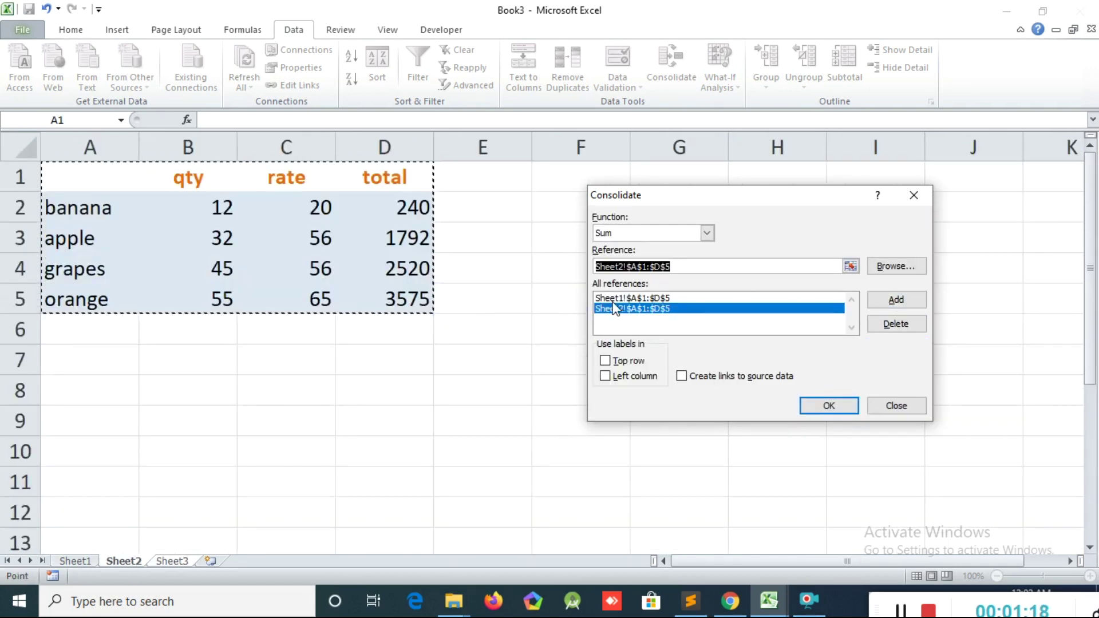
Tick Top row, Left column and Create links to source data, then confirm.
{"action": "left_click", "coordinate": [623, 362]}
{"action": "left_click", "coordinate": [624, 378]}
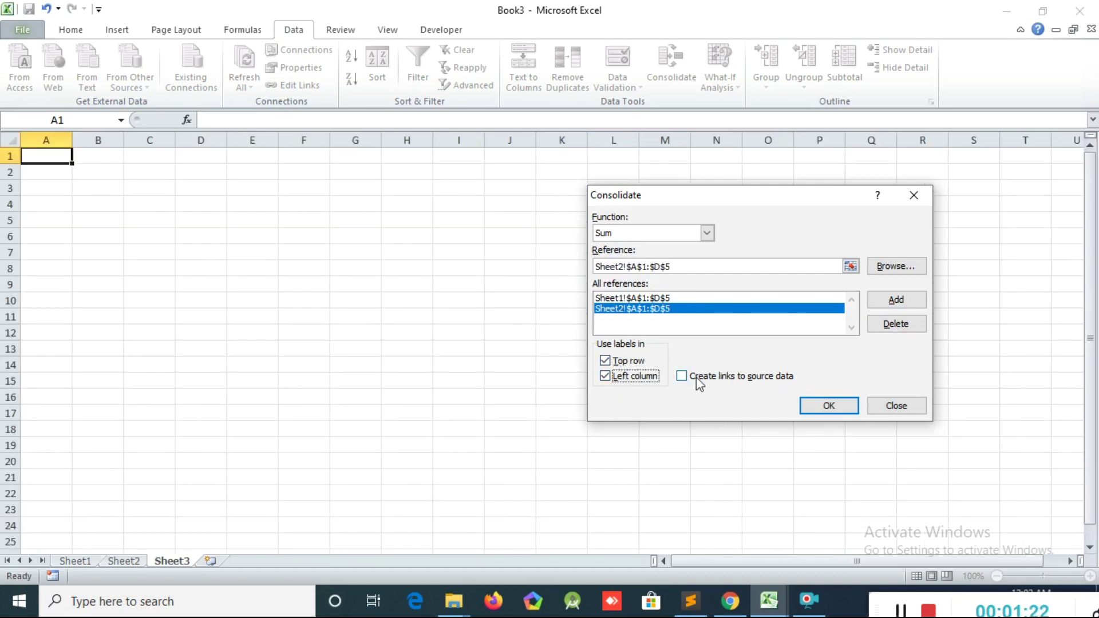
{"action": "left_click", "coordinate": [734, 376]}
{"action": "left_click", "coordinate": [829, 406]}
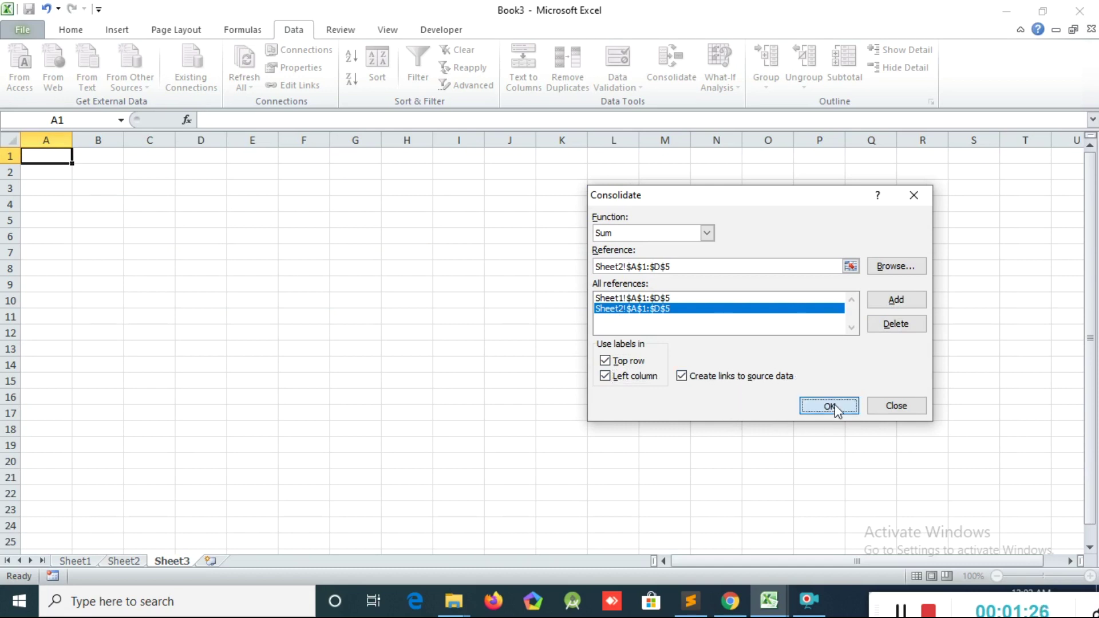
Compare banana's qty on Sheet1 and Sheet2 with its summed formula on Sheet3.
{"action": "left_click", "coordinate": [360, 350]}
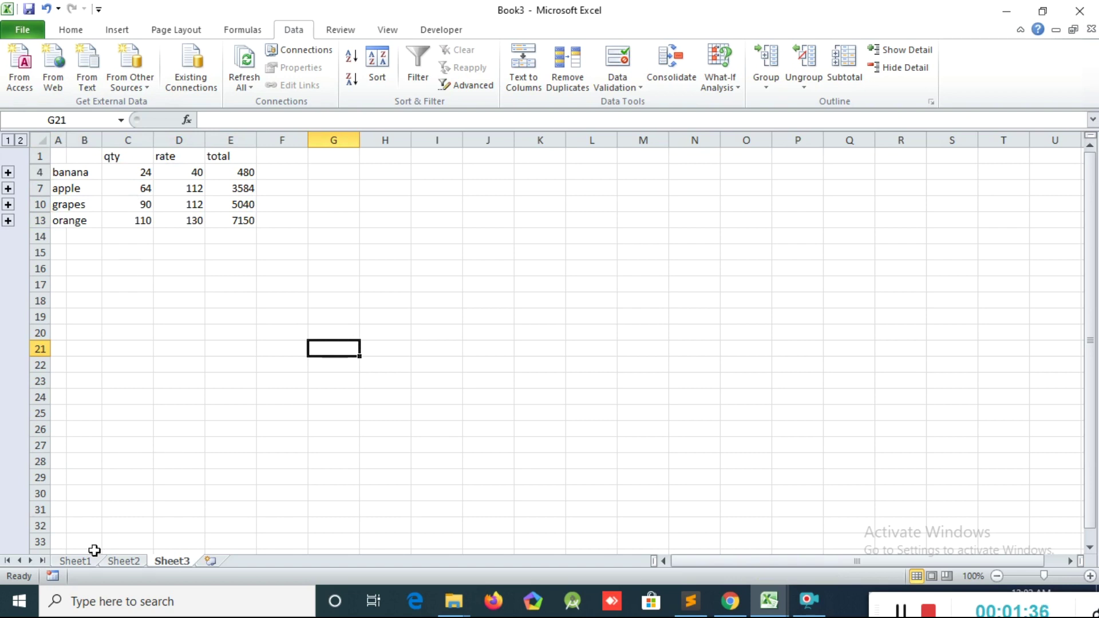
{"action": "left_click", "coordinate": [88, 565]}
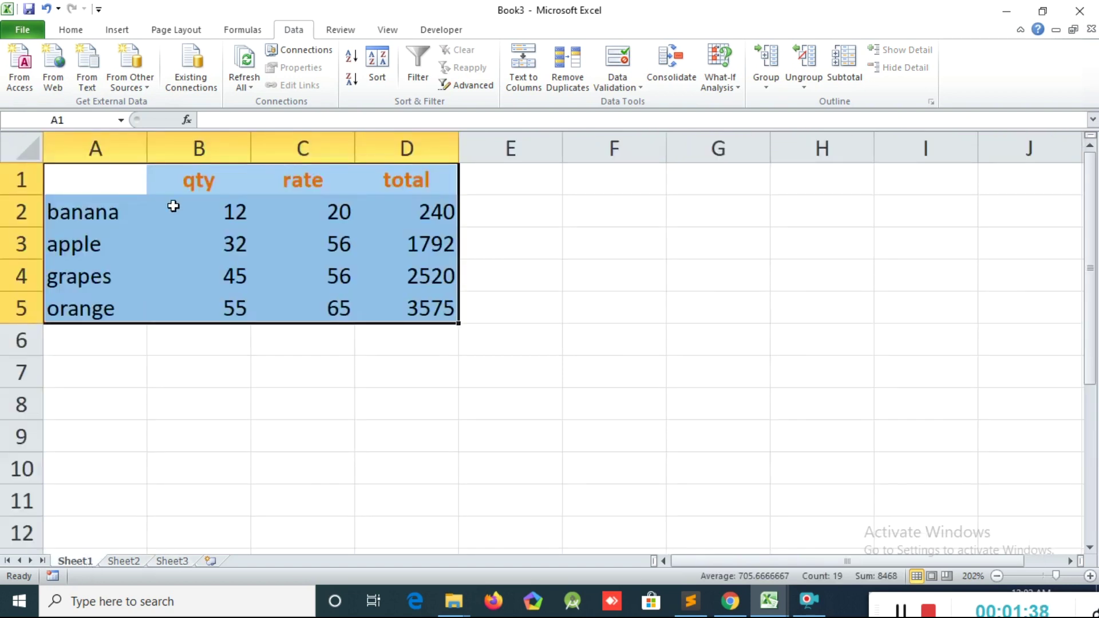
{"action": "left_click", "coordinate": [198, 181]}
{"action": "left_click", "coordinate": [108, 220]}
{"action": "left_click", "coordinate": [218, 211]}
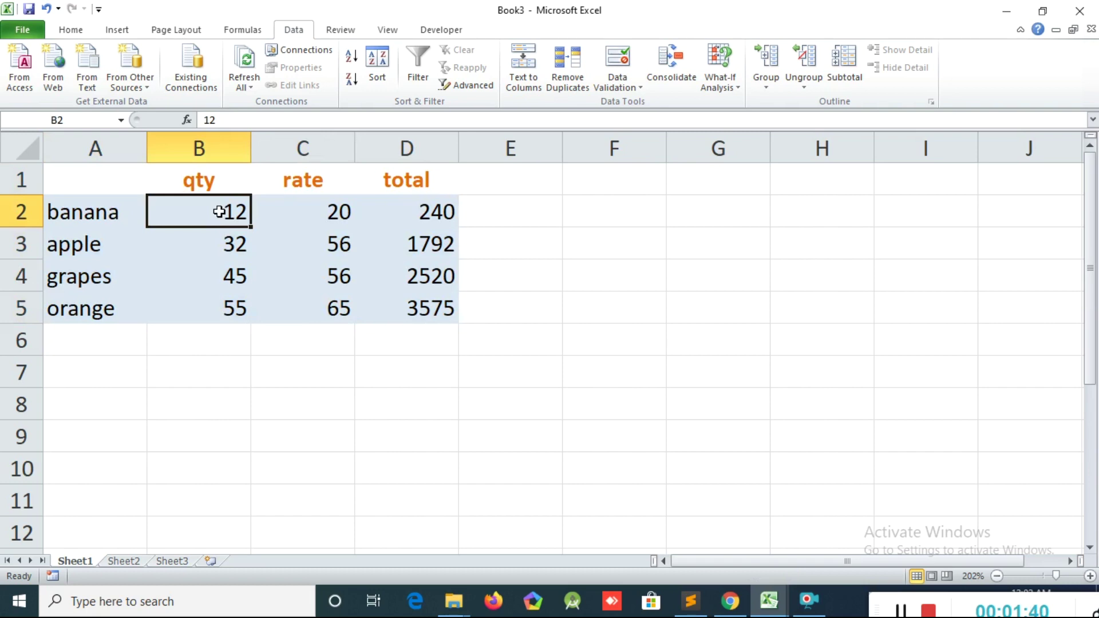
{"action": "left_click", "coordinate": [138, 564]}
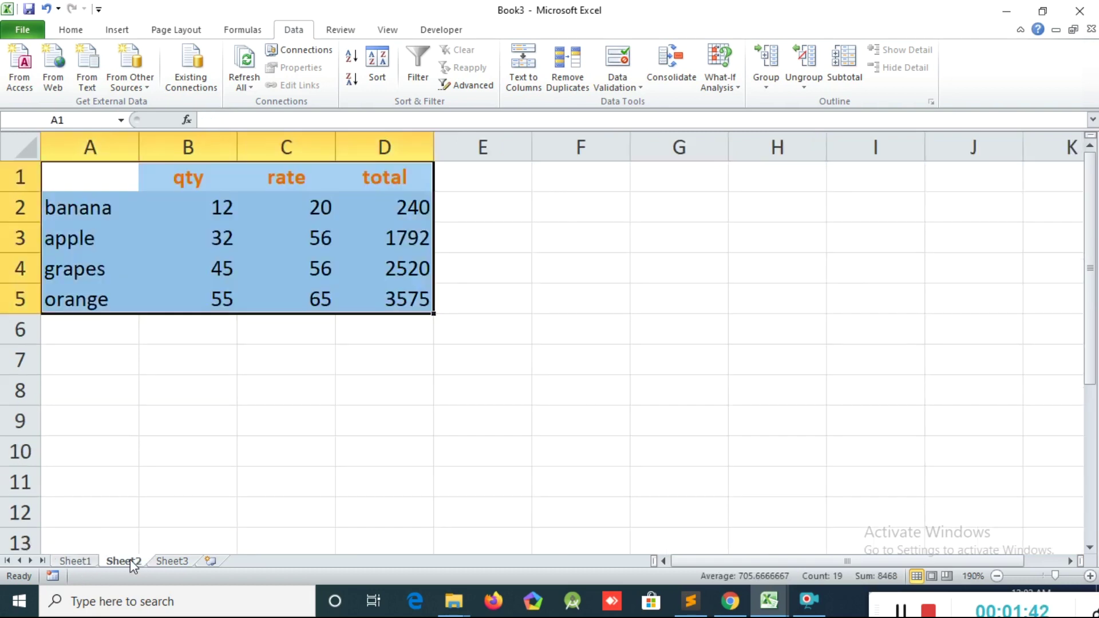
{"action": "left_click", "coordinate": [183, 202]}
{"action": "left_click", "coordinate": [166, 565]}
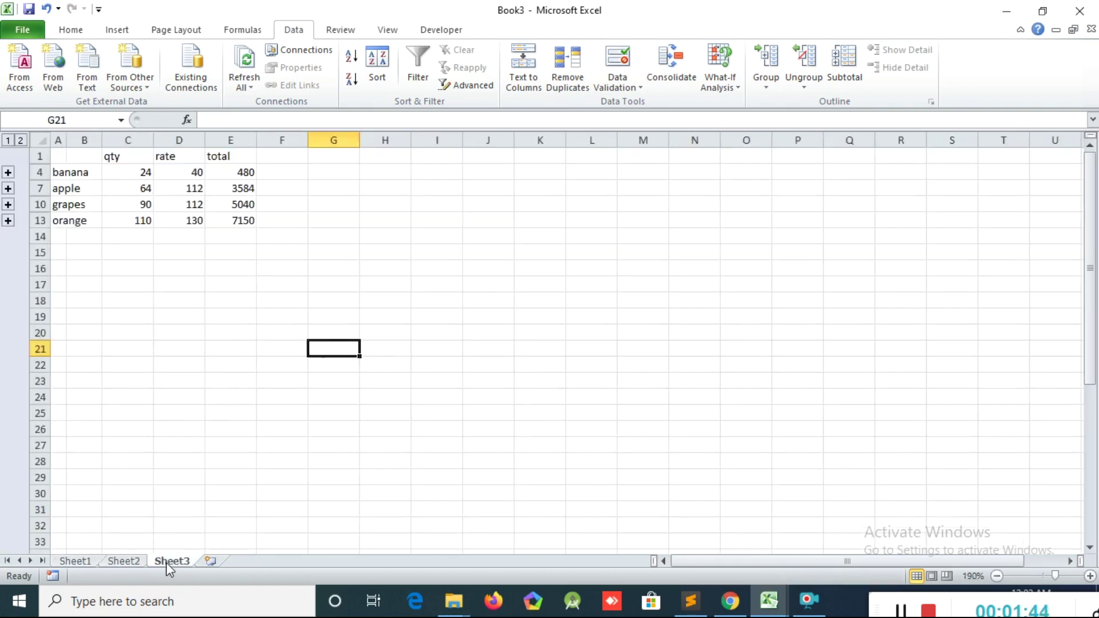
{"action": "left_click", "coordinate": [125, 172]}
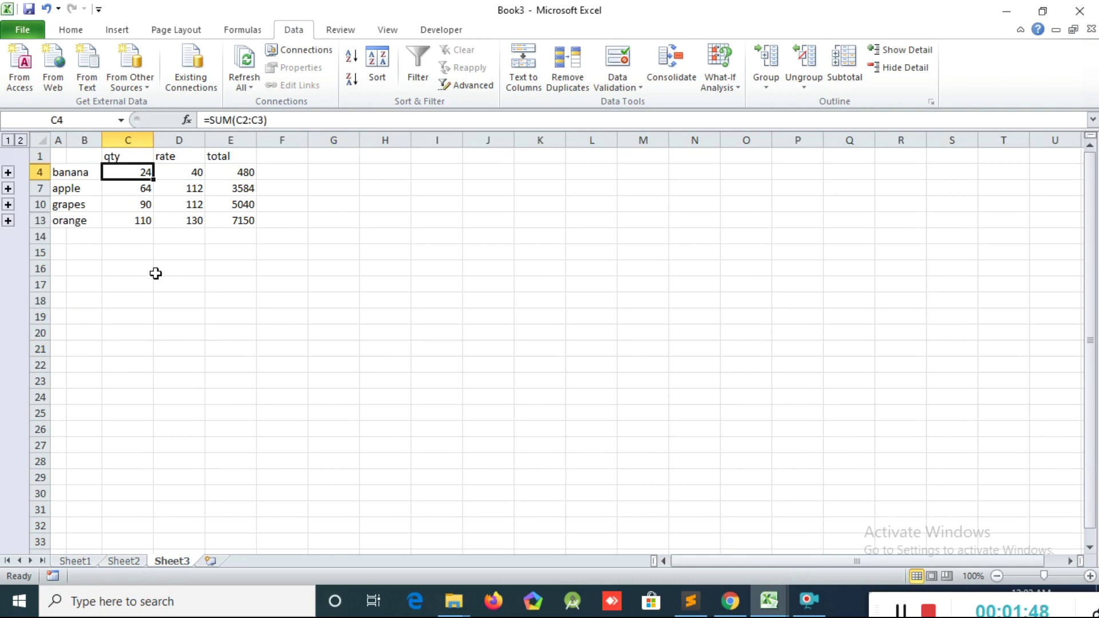
Review Sheet1, Sheet2 and Sheet3 in turn, ending back on Sheet1.
{"action": "left_click", "coordinate": [83, 560]}
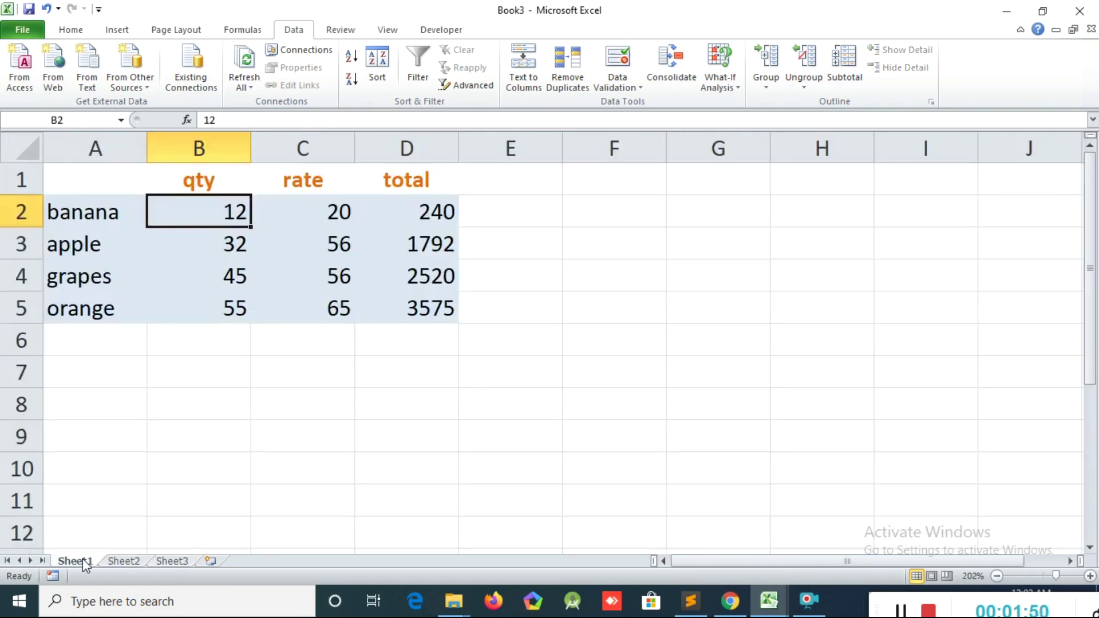
{"action": "left_click", "coordinate": [125, 560]}
{"action": "left_click", "coordinate": [175, 561]}
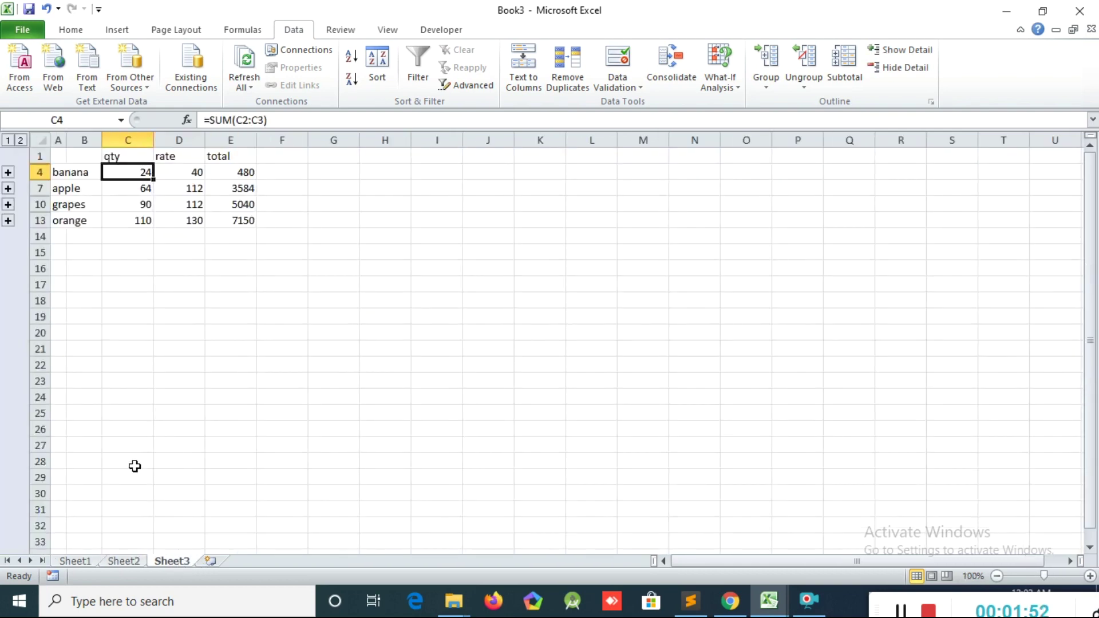
{"action": "left_click", "coordinate": [80, 560]}
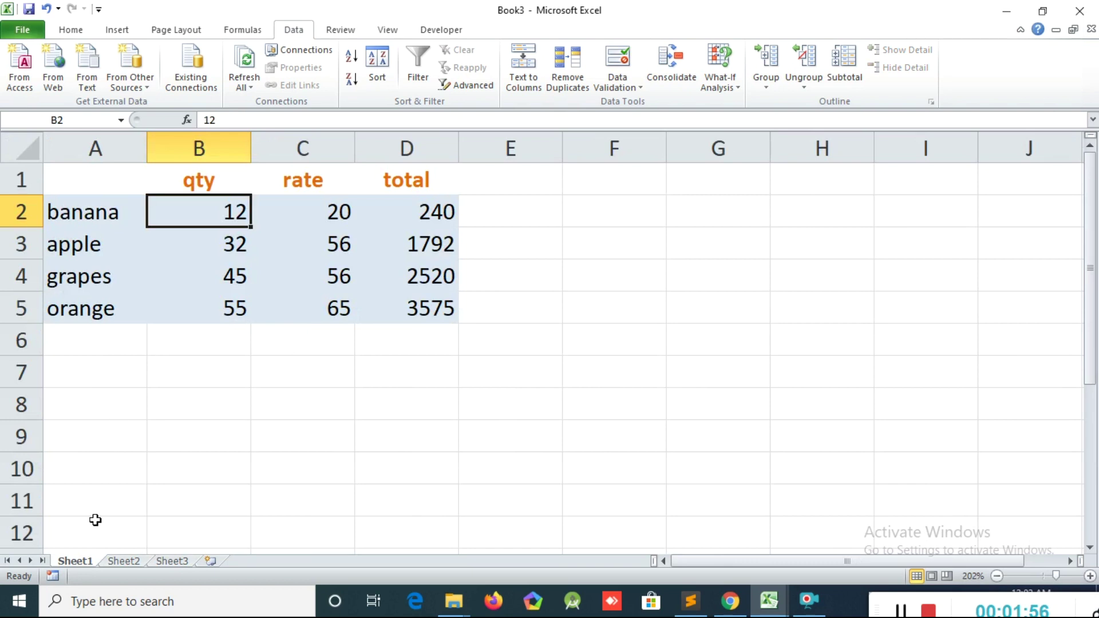
Set apple's qty in Sheet1 B3 to 10 and confirm Sheet3's apple qty updates to 42.
{"action": "left_click", "coordinate": [218, 245]}
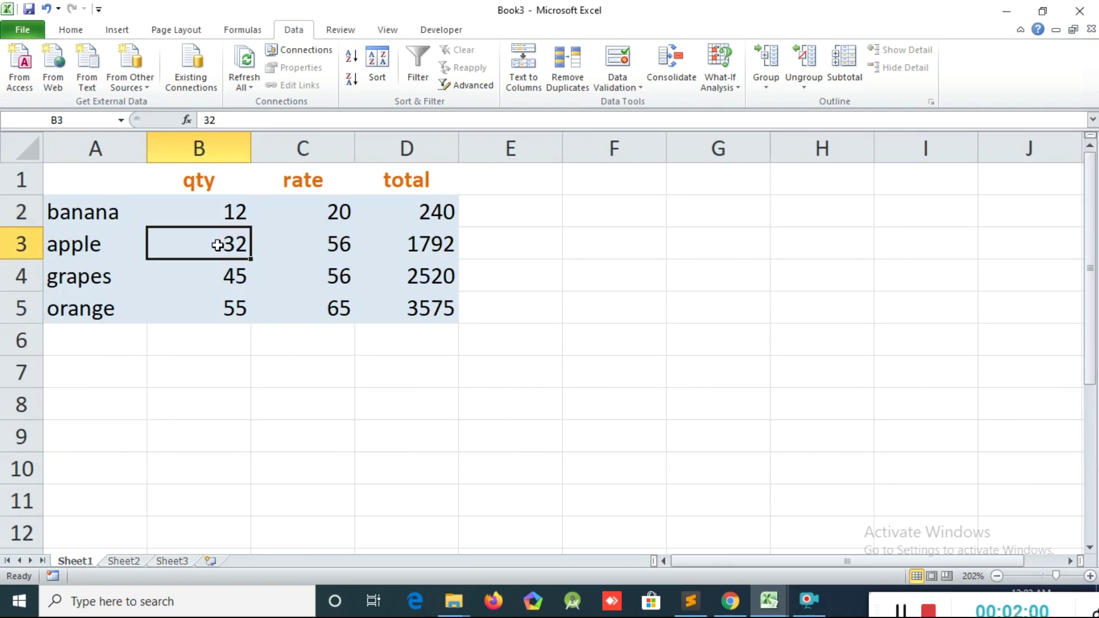
{"action": "type", "text": "10"}
{"action": "key", "text": "Return"}
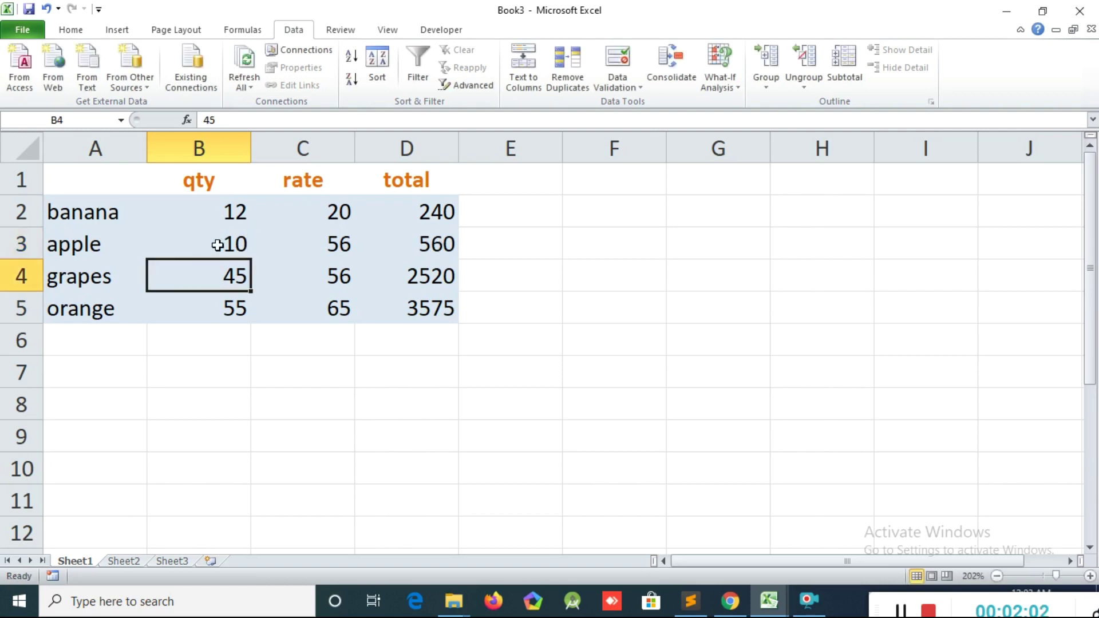
{"action": "left_click", "coordinate": [173, 562]}
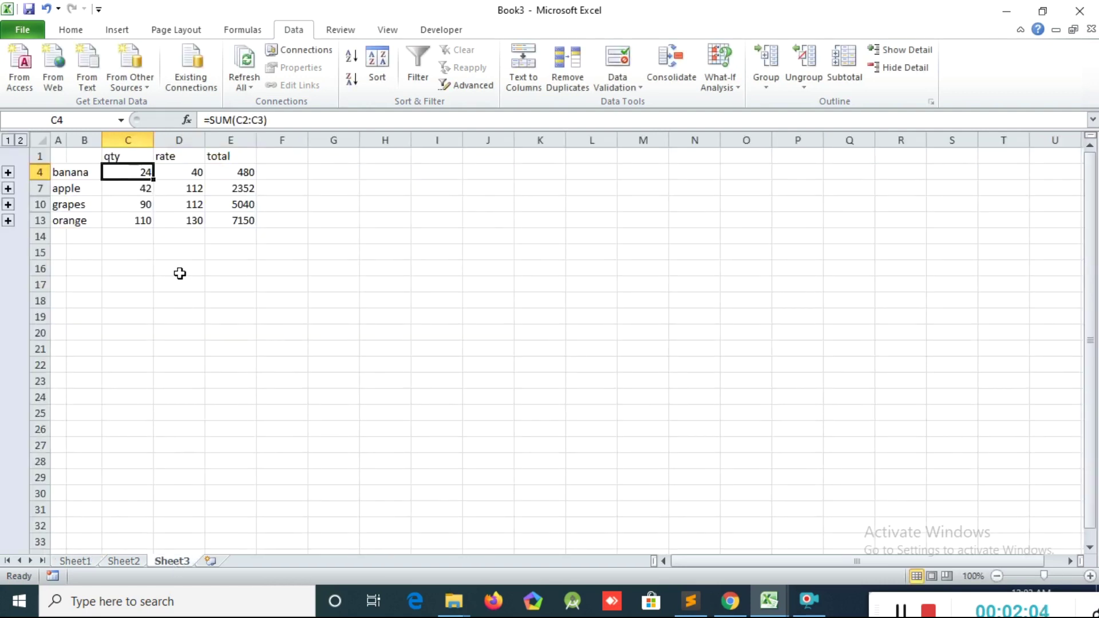
{"action": "left_click", "coordinate": [131, 188]}
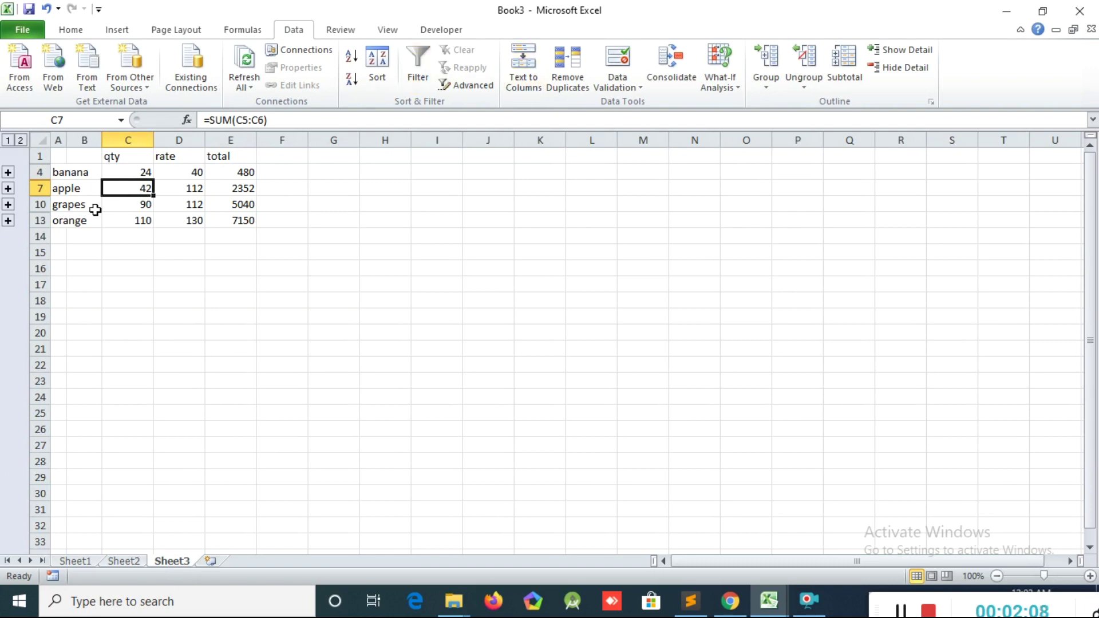
Rerun the linked Sum consolidation of Sheet1 and Sheet2 onto Sheet3.
{"action": "left_click", "coordinate": [661, 76]}
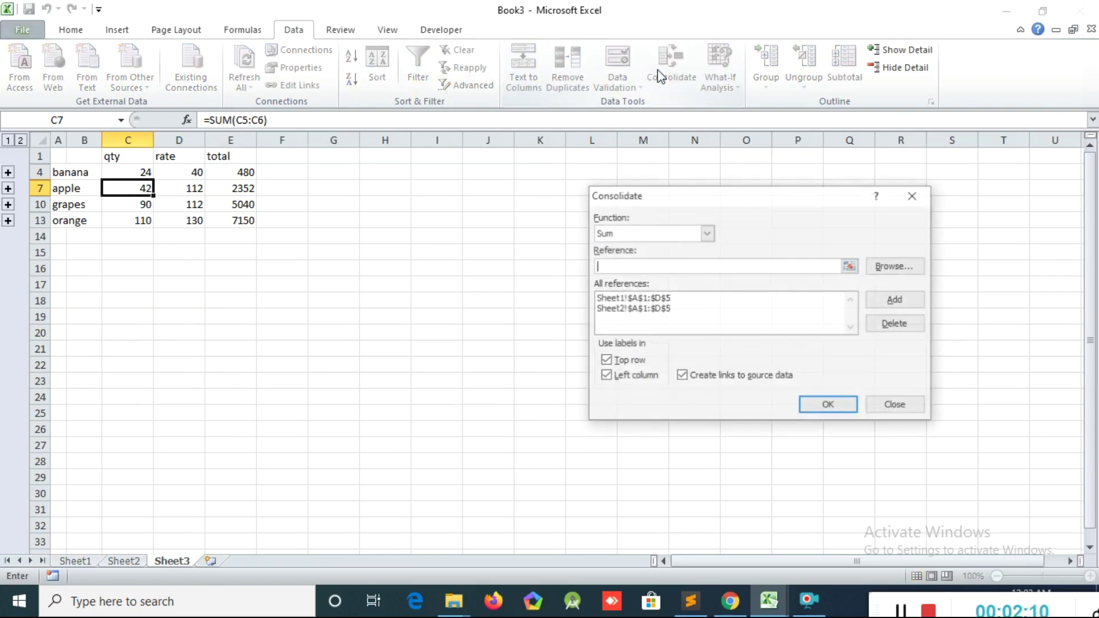
{"action": "left_click_drag", "start_coordinate": [704, 197], "coordinate": [258, 227]}
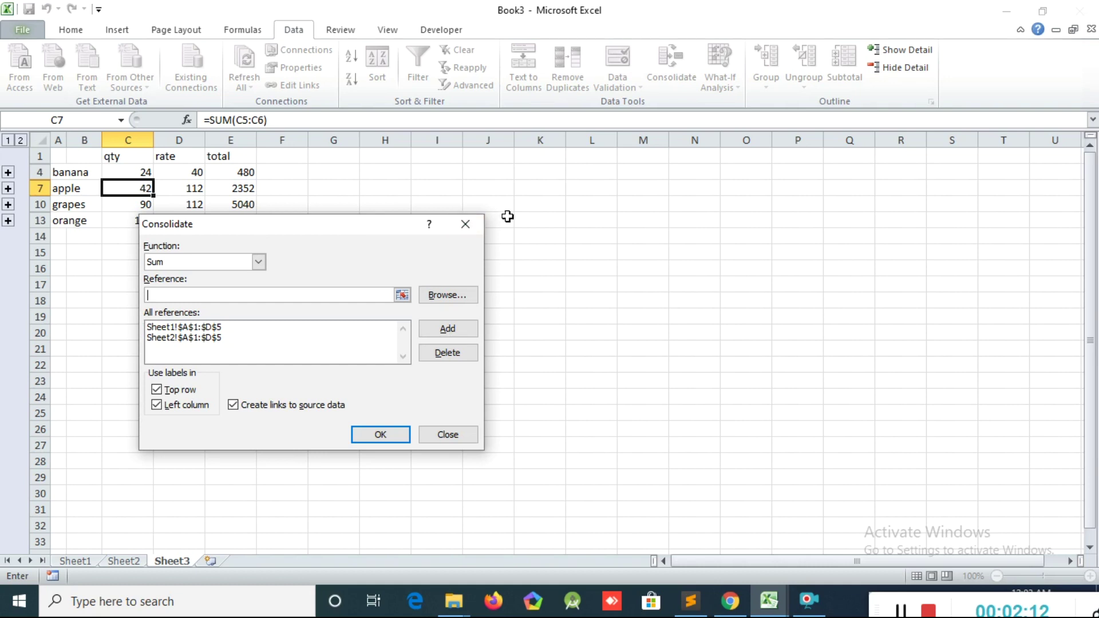
{"action": "key", "text": "Return"}
{"action": "left_click", "coordinate": [664, 76]}
{"action": "left_click_drag", "start_coordinate": [210, 227], "coordinate": [328, 217]}
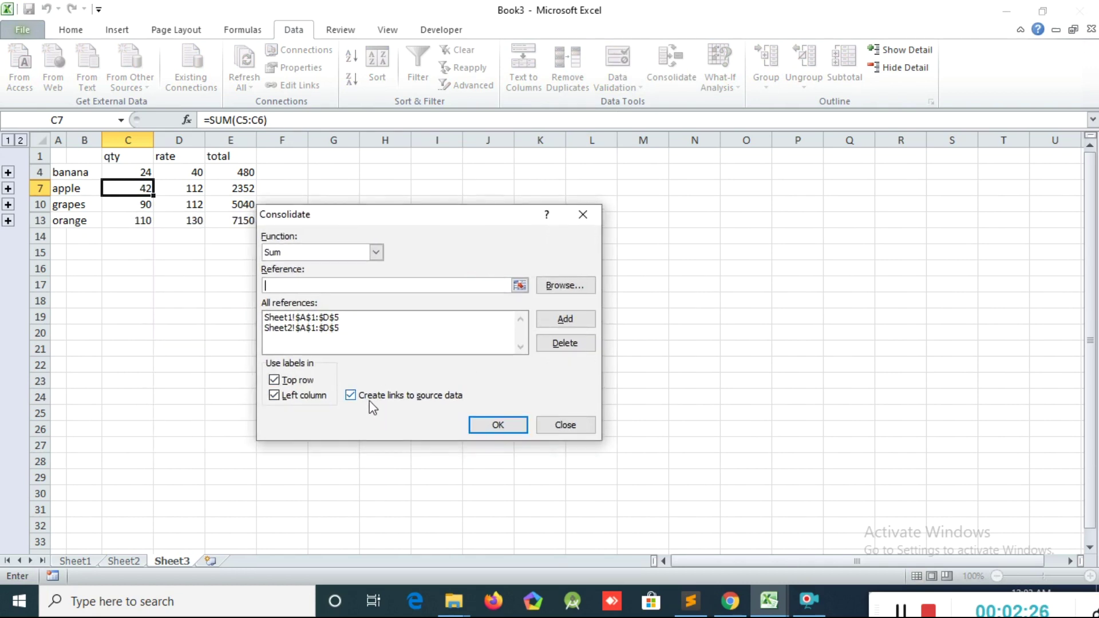
{"action": "left_click", "coordinate": [498, 424]}
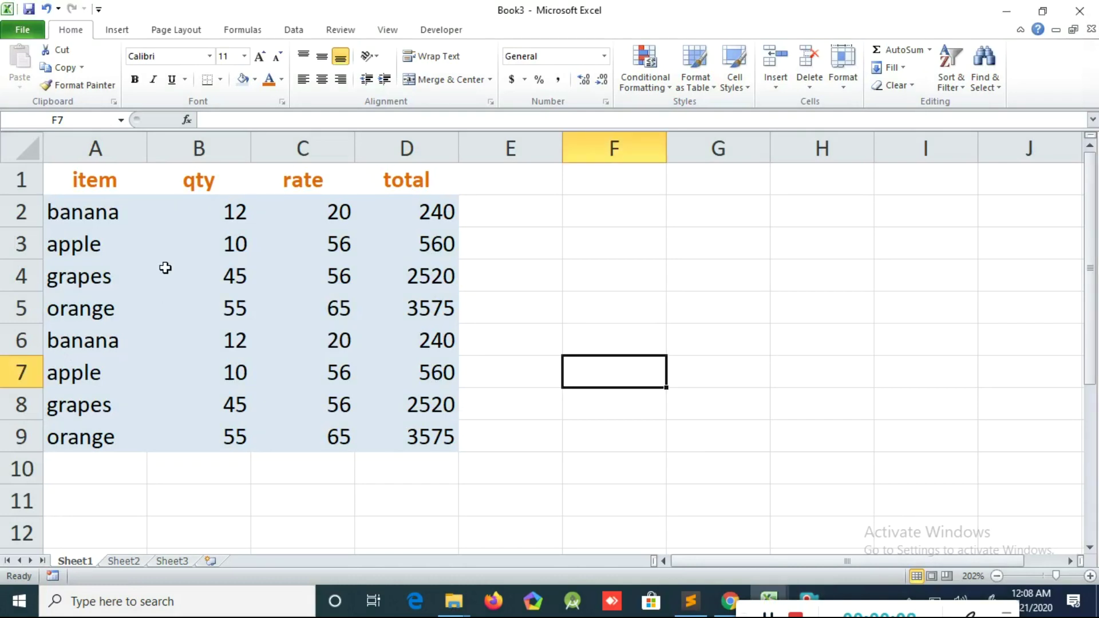
Check the item names from banana down to orange in A9, then select A1:D9.
{"action": "left_click", "coordinate": [94, 203]}
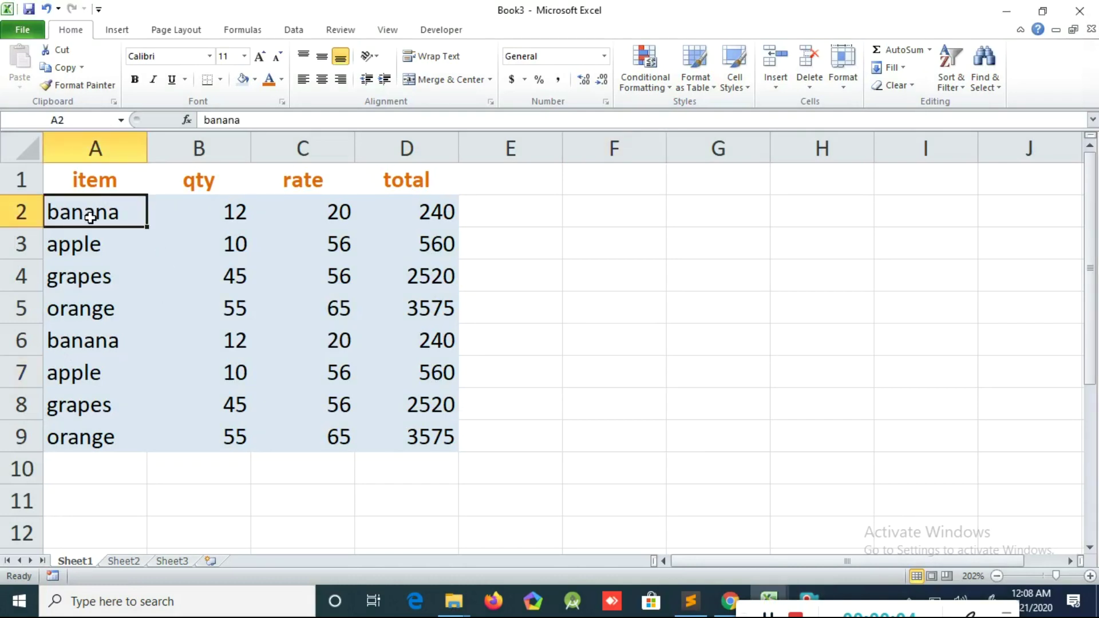
{"action": "left_click", "coordinate": [91, 252]}
{"action": "left_click", "coordinate": [87, 281]}
{"action": "left_click", "coordinate": [78, 314]}
{"action": "left_click", "coordinate": [78, 344]}
{"action": "left_click", "coordinate": [81, 378]}
{"action": "left_click", "coordinate": [91, 409]}
{"action": "left_click", "coordinate": [93, 432]}
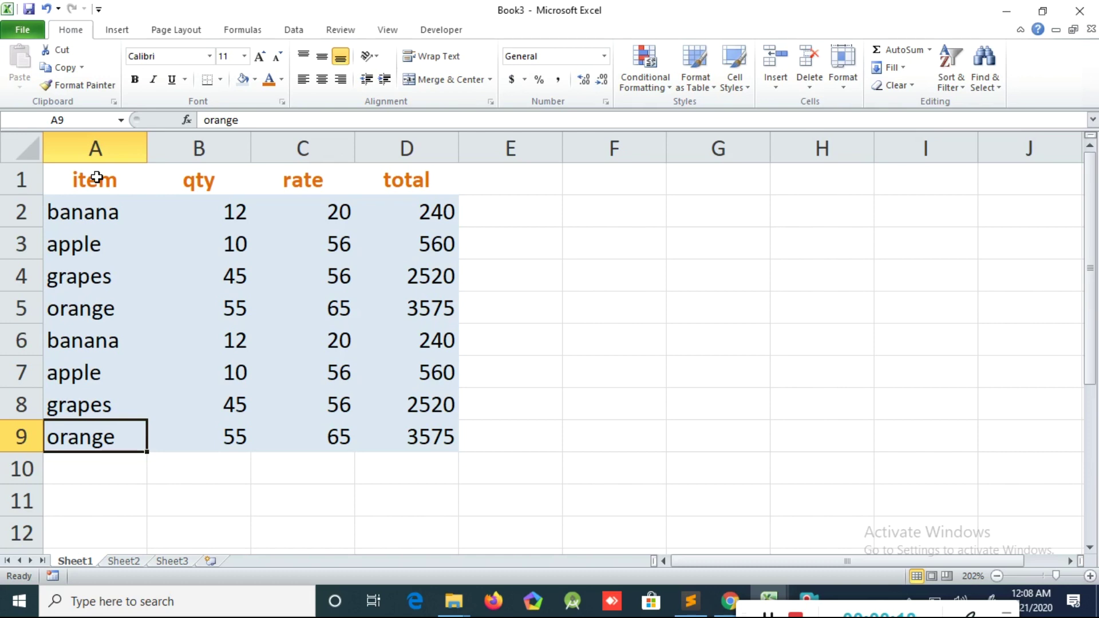
{"action": "left_click_drag", "start_coordinate": [96, 177], "coordinate": [407, 446]}
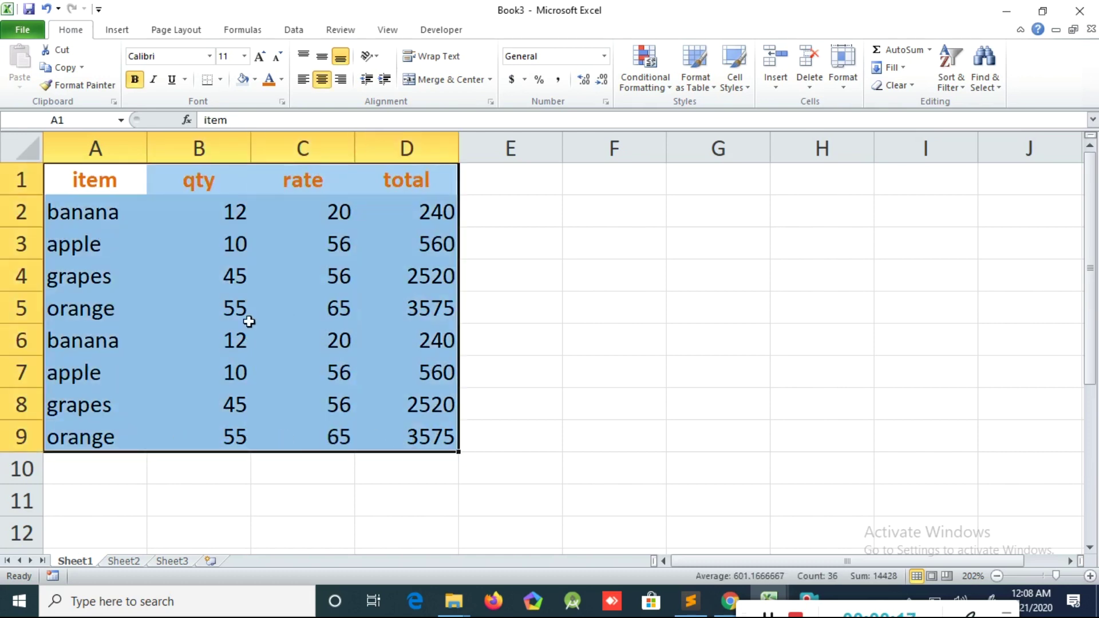
Sort the table A to Z by item and reselect A1:D9.
{"action": "left_click", "coordinate": [294, 34]}
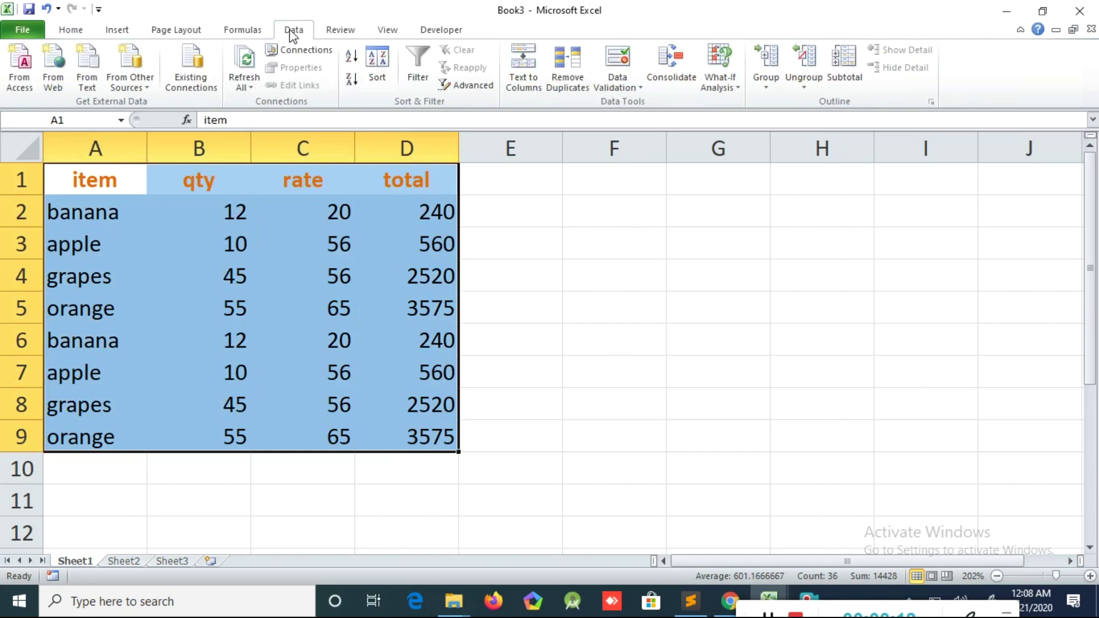
{"action": "left_click", "coordinate": [352, 57]}
{"action": "left_click", "coordinate": [184, 336]}
{"action": "left_click_drag", "start_coordinate": [85, 213], "coordinate": [88, 407]}
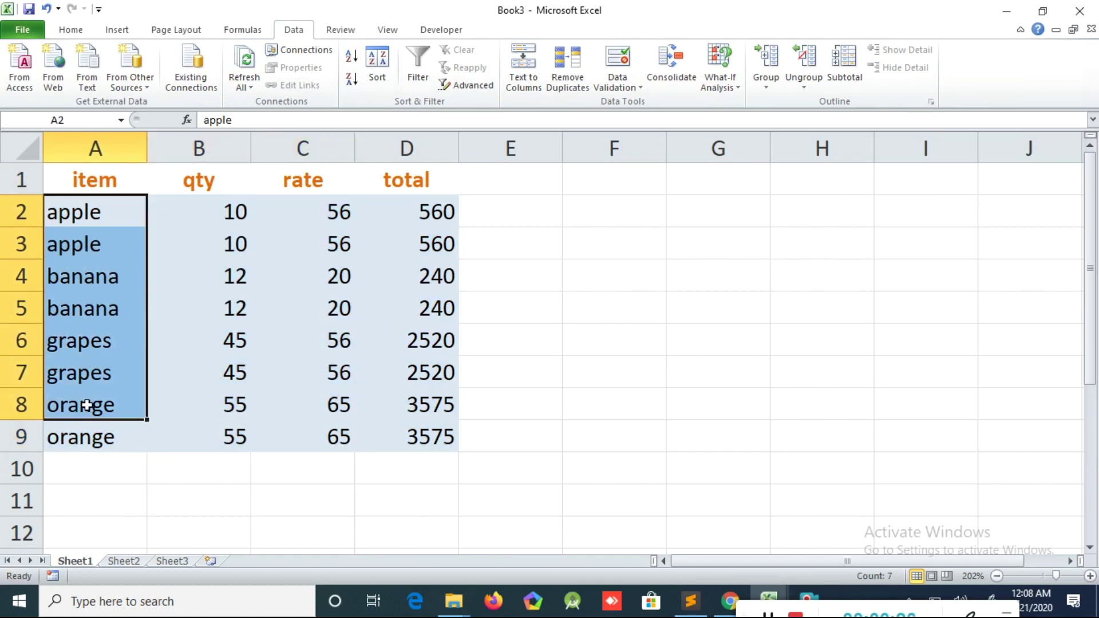
{"action": "left_click", "coordinate": [186, 348]}
{"action": "left_click", "coordinate": [94, 173]}
{"action": "left_click_drag", "start_coordinate": [94, 173], "coordinate": [401, 437]}
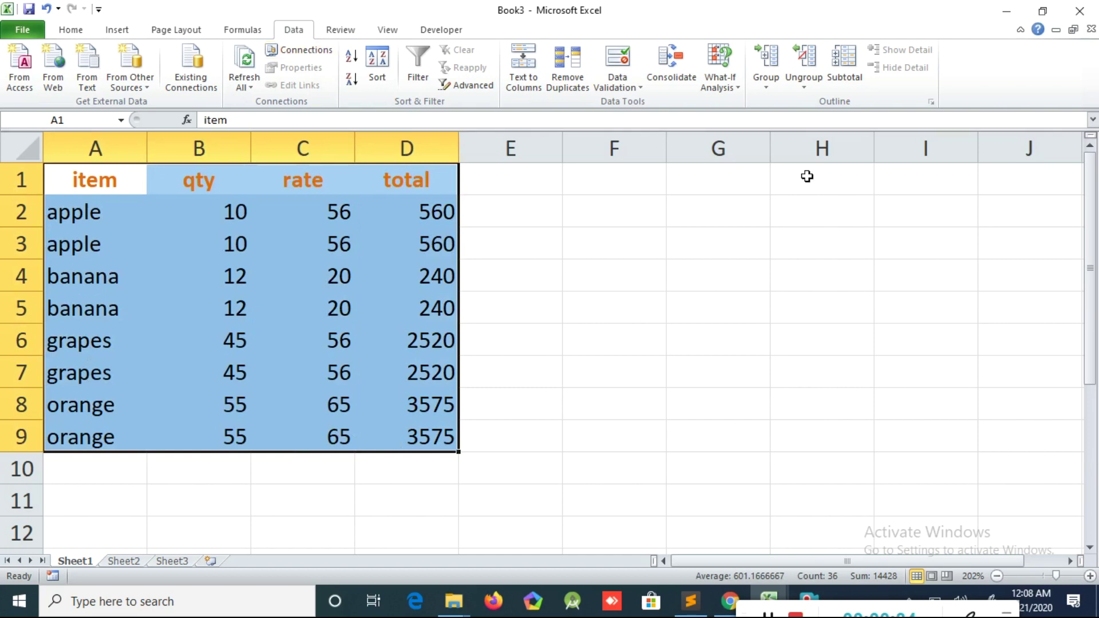
Add Sum subtotals of total per item: apple 1120, banana 480, grapes 5040.
{"action": "left_click", "coordinate": [846, 64]}
{"action": "left_click_drag", "start_coordinate": [445, 207], "coordinate": [761, 196]}
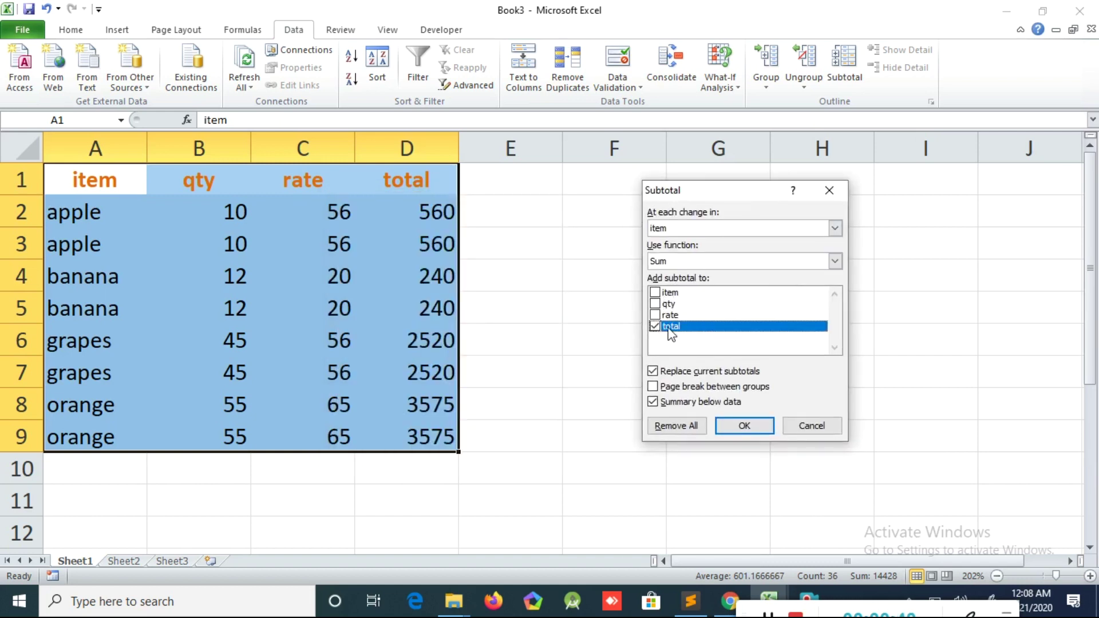
{"action": "left_click", "coordinate": [746, 433]}
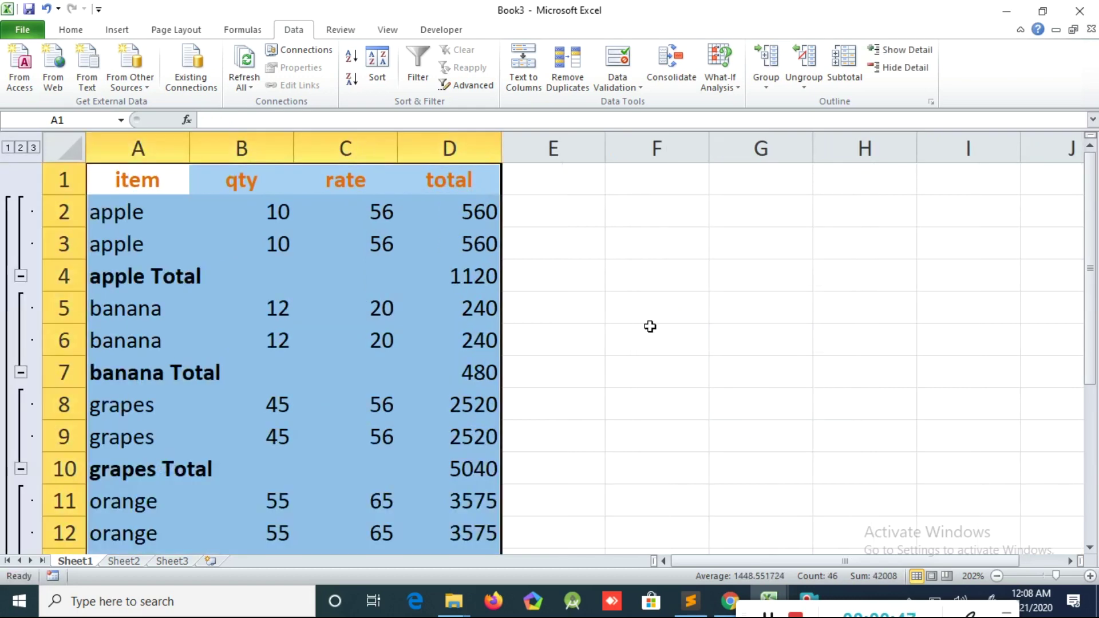
{"action": "left_click", "coordinate": [649, 325]}
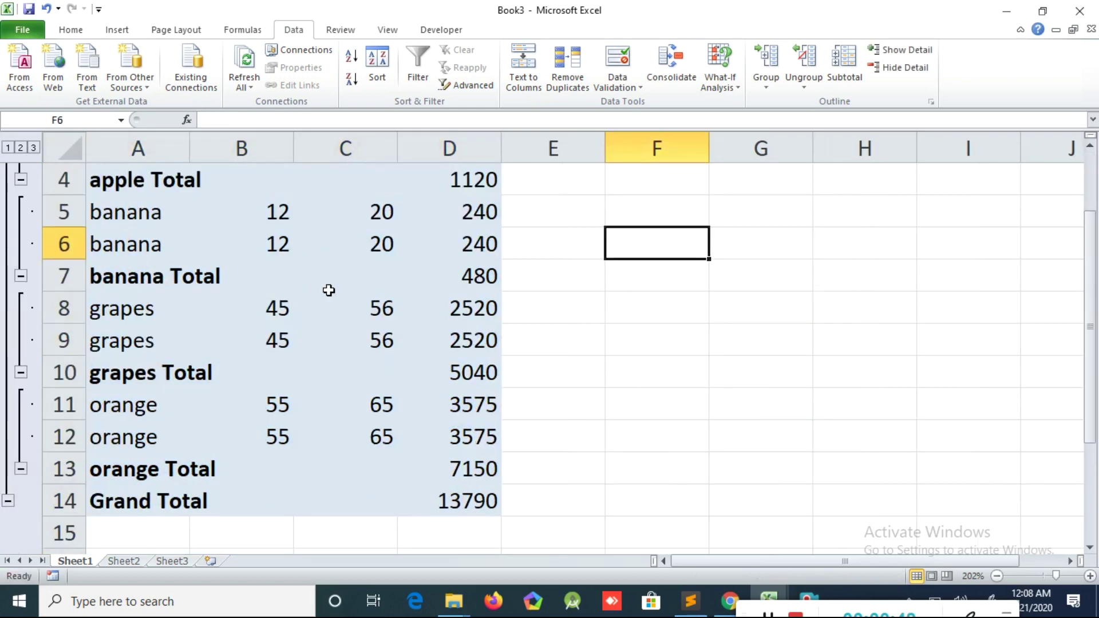
{"action": "scroll", "coordinate": [328, 290], "scroll_direction": "up", "scroll_amount": 1}
{"action": "left_click_drag", "start_coordinate": [139, 218], "coordinate": [289, 246]}
{"action": "left_click", "coordinate": [471, 277]}
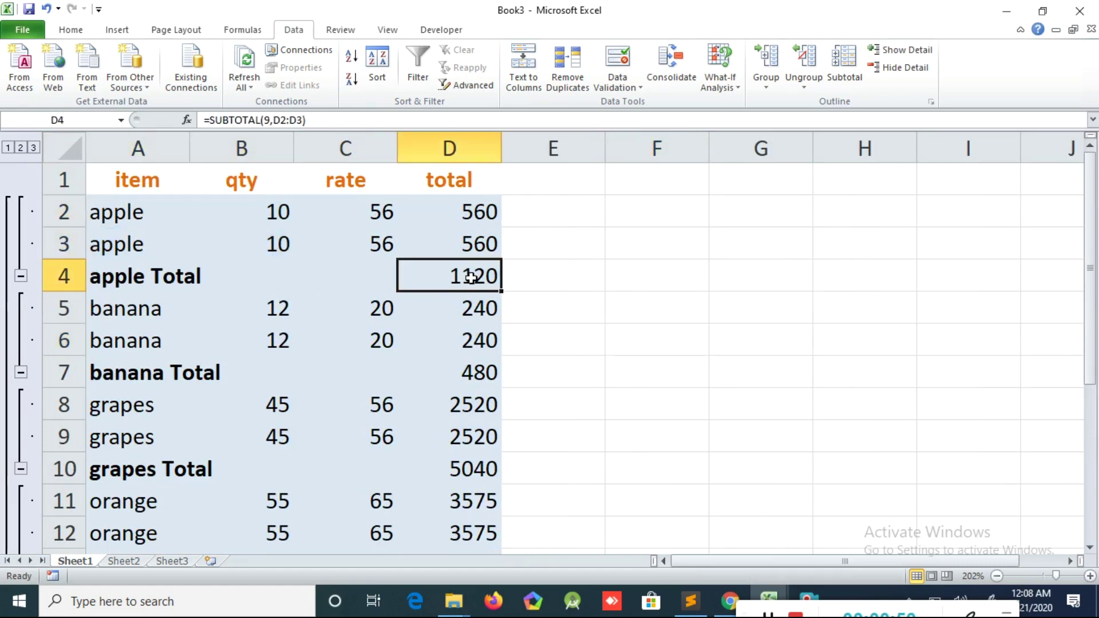
{"action": "left_click_drag", "start_coordinate": [119, 306], "coordinate": [138, 373]}
{"action": "left_click", "coordinate": [459, 339]}
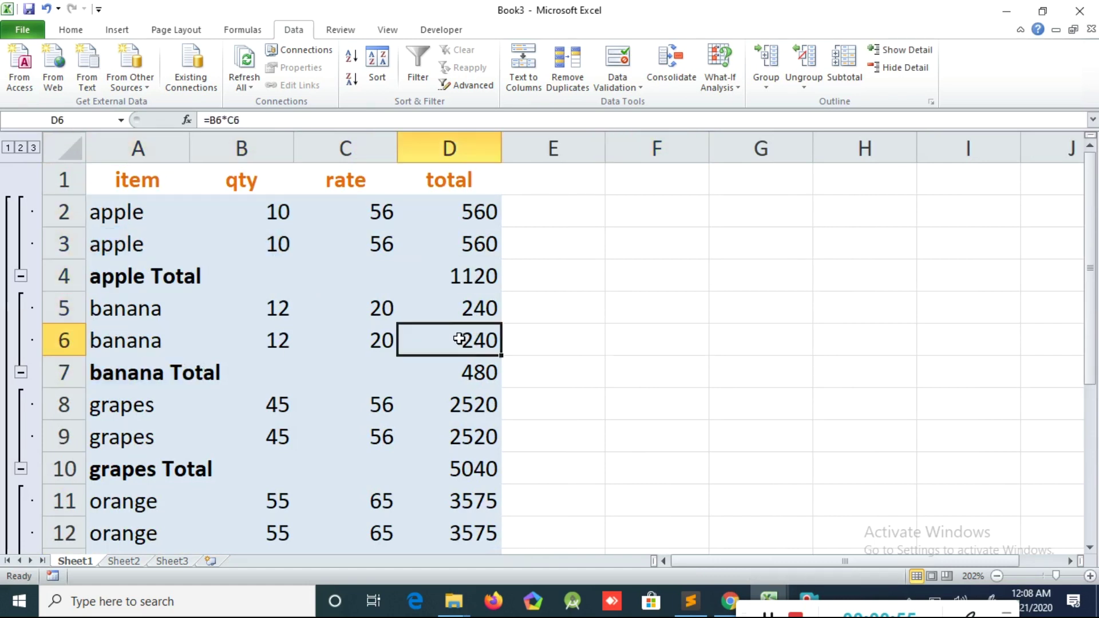
{"action": "scroll", "coordinate": [430, 347], "scroll_direction": "down", "scroll_amount": 1}
{"action": "left_click_drag", "start_coordinate": [130, 307], "coordinate": [141, 342]}
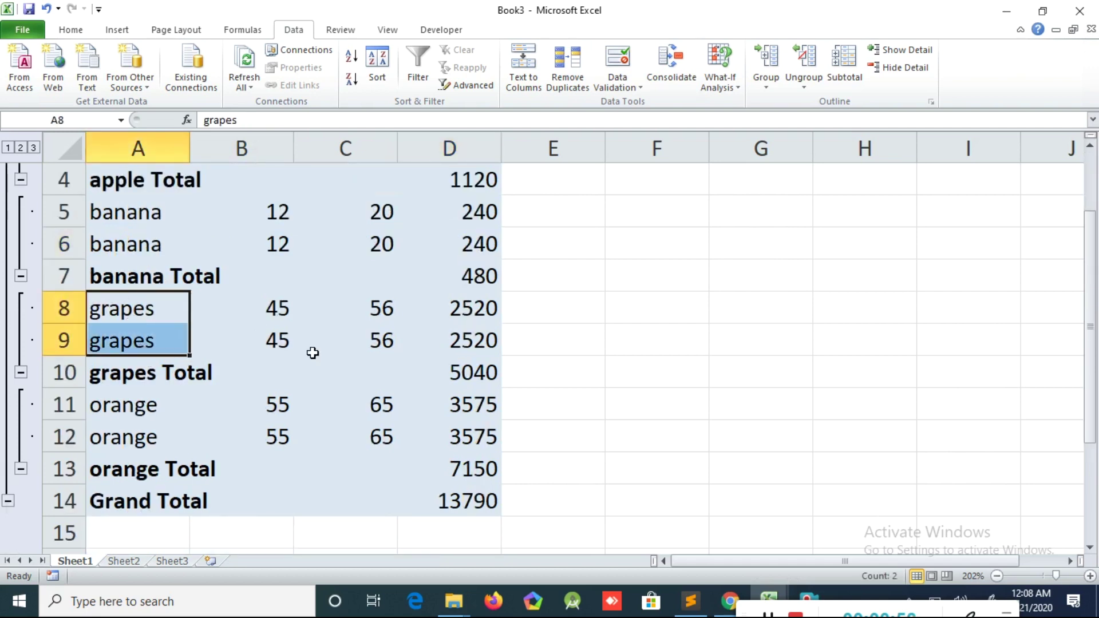
{"action": "left_click_drag", "start_coordinate": [130, 407], "coordinate": [138, 435]}
{"action": "left_click", "coordinate": [483, 467]}
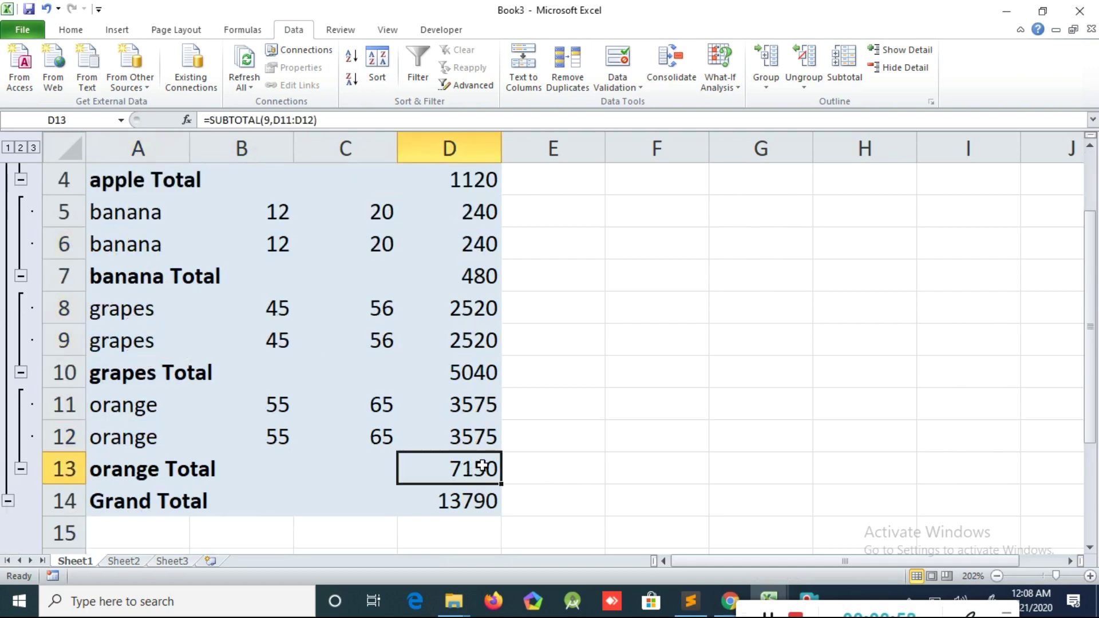
{"action": "left_click", "coordinate": [157, 504]}
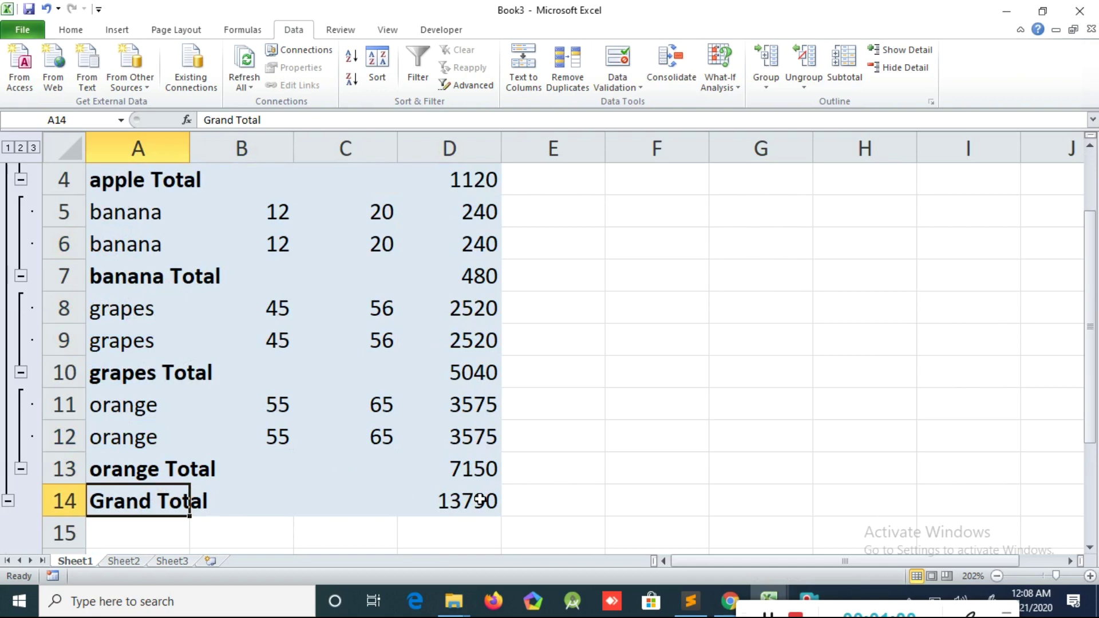
{"action": "scroll", "coordinate": [184, 360], "scroll_direction": "up", "scroll_amount": 1}
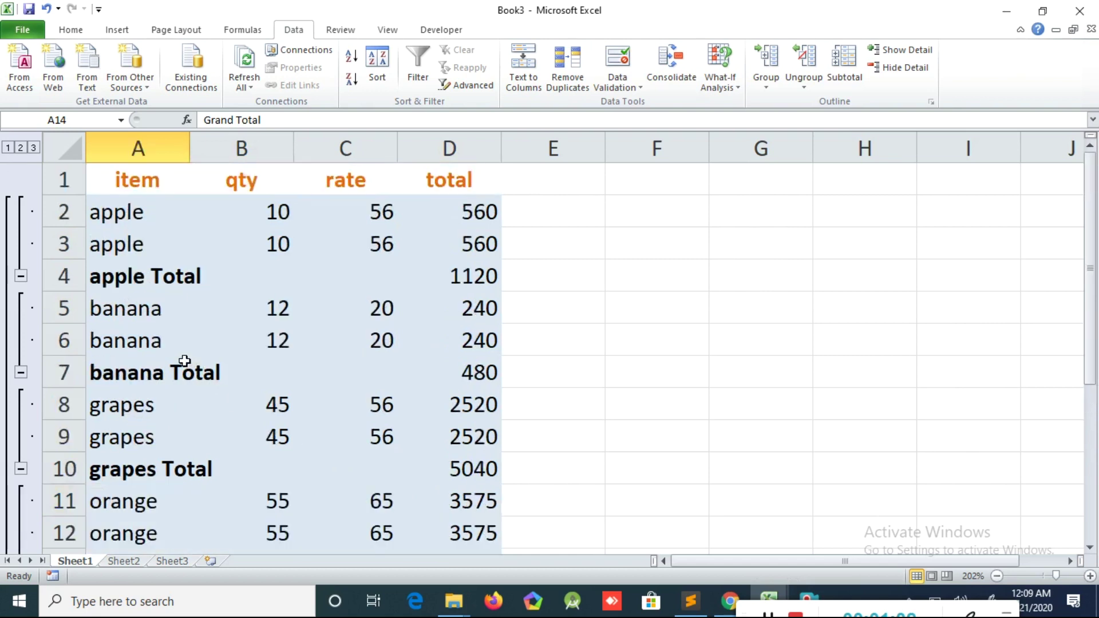
{"action": "left_click", "coordinate": [23, 274]}
{"action": "left_click", "coordinate": [21, 308]}
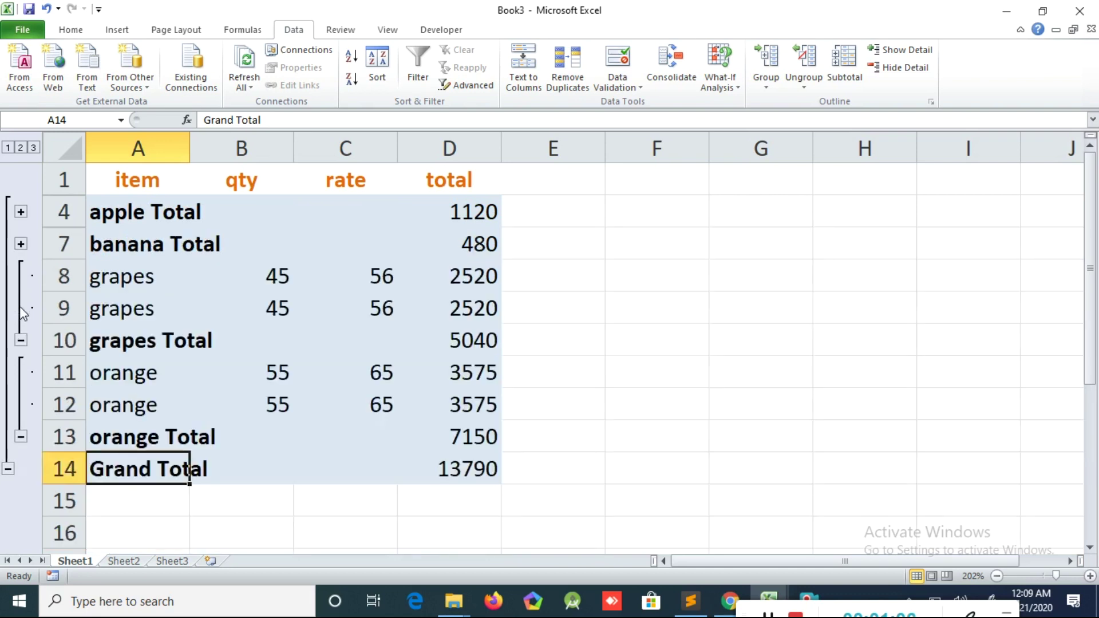
{"action": "left_click", "coordinate": [22, 341]}
{"action": "left_click", "coordinate": [21, 372]}
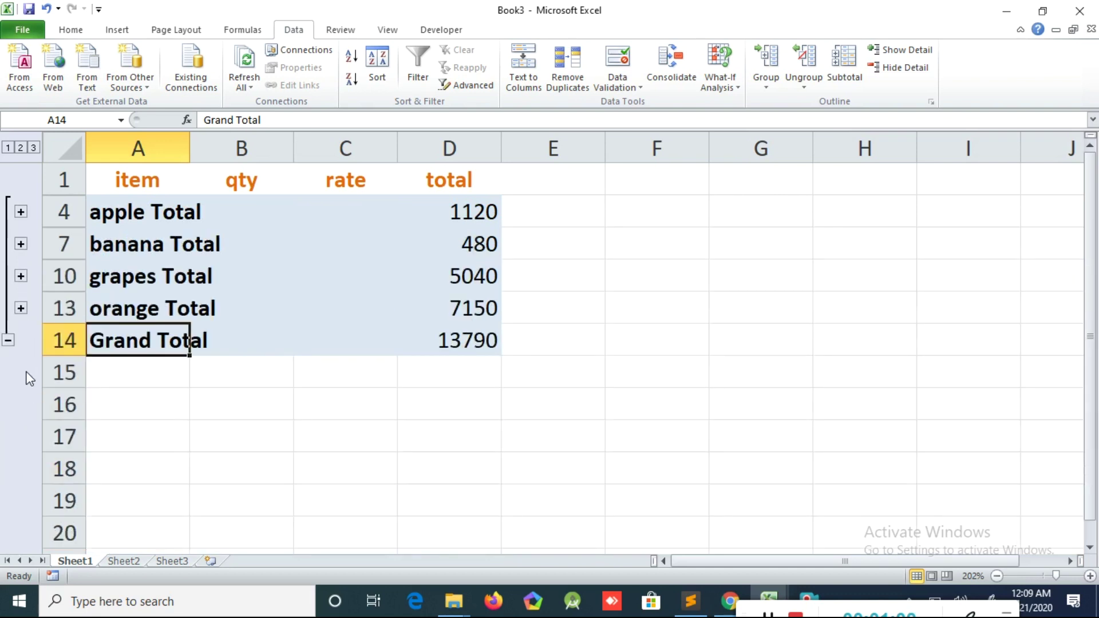
{"action": "left_click", "coordinate": [252, 336]}
{"action": "left_click", "coordinate": [117, 213]}
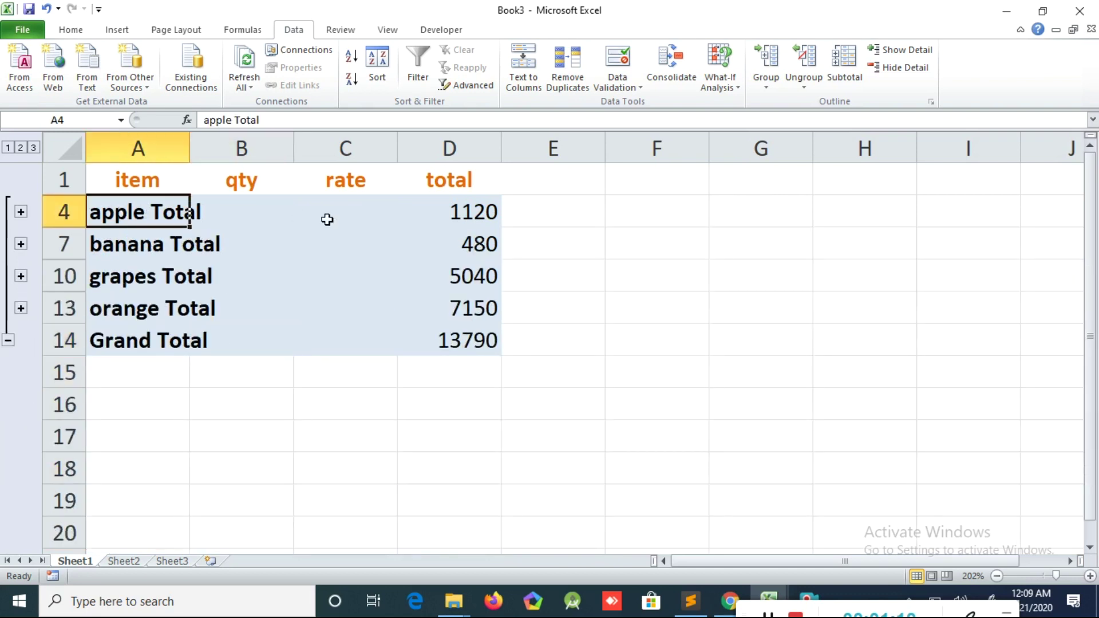
{"action": "left_click", "coordinate": [21, 212]}
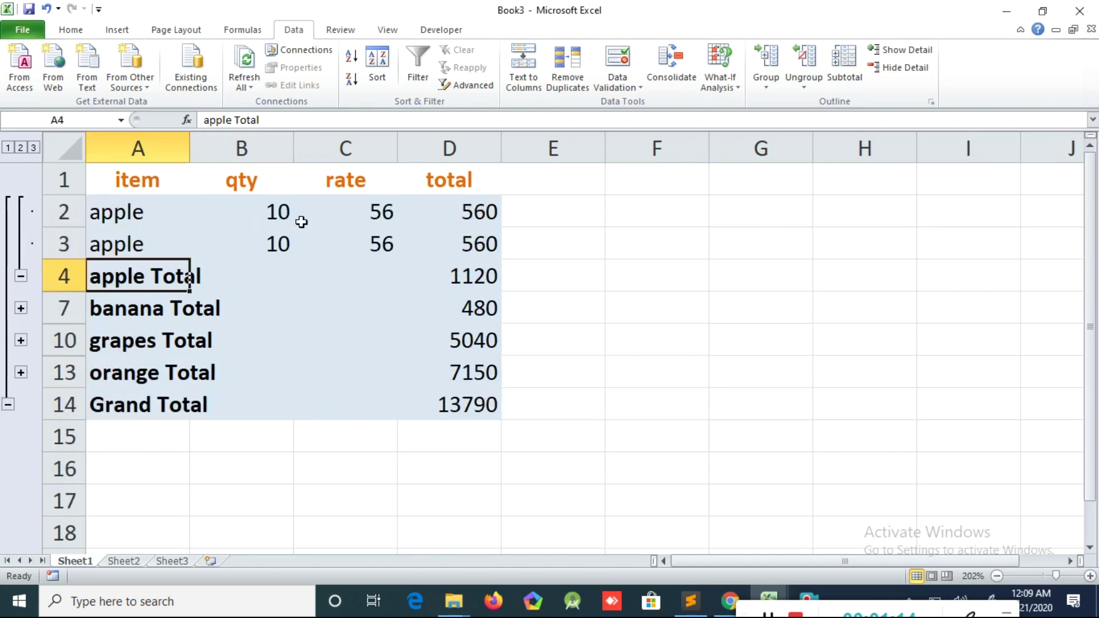
{"action": "left_click", "coordinate": [21, 276]}
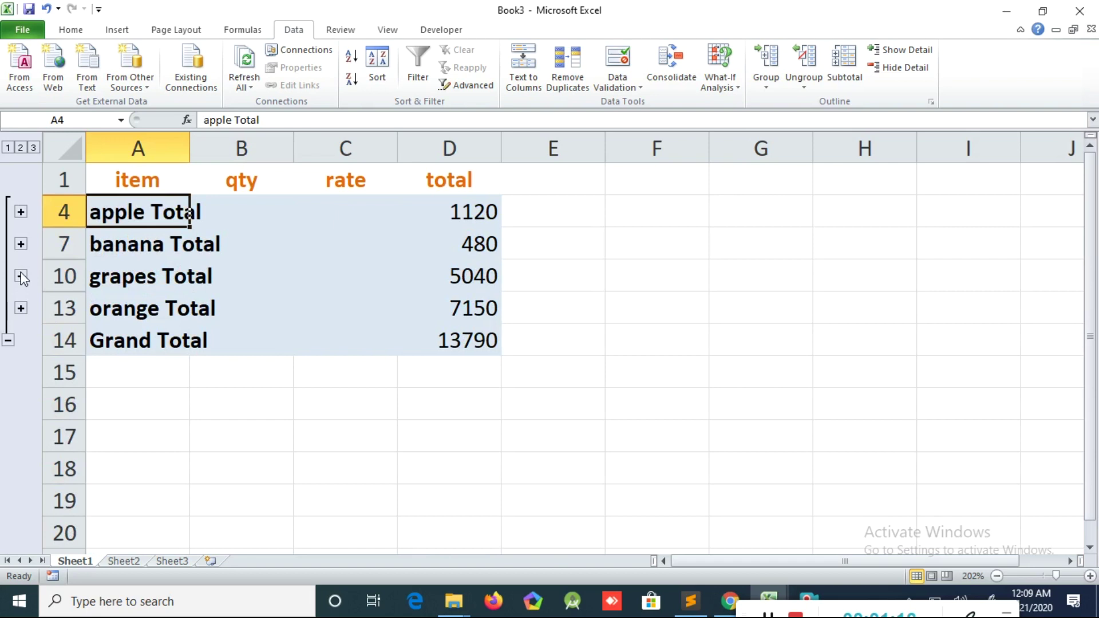
{"action": "left_click", "coordinate": [226, 266]}
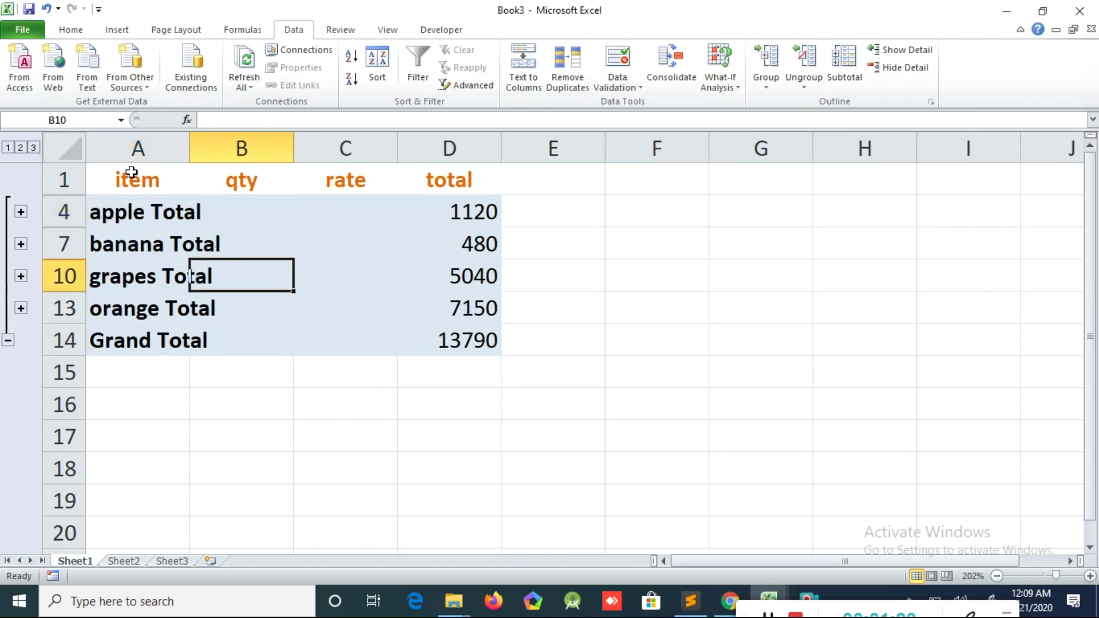
{"action": "left_click", "coordinate": [21, 212]}
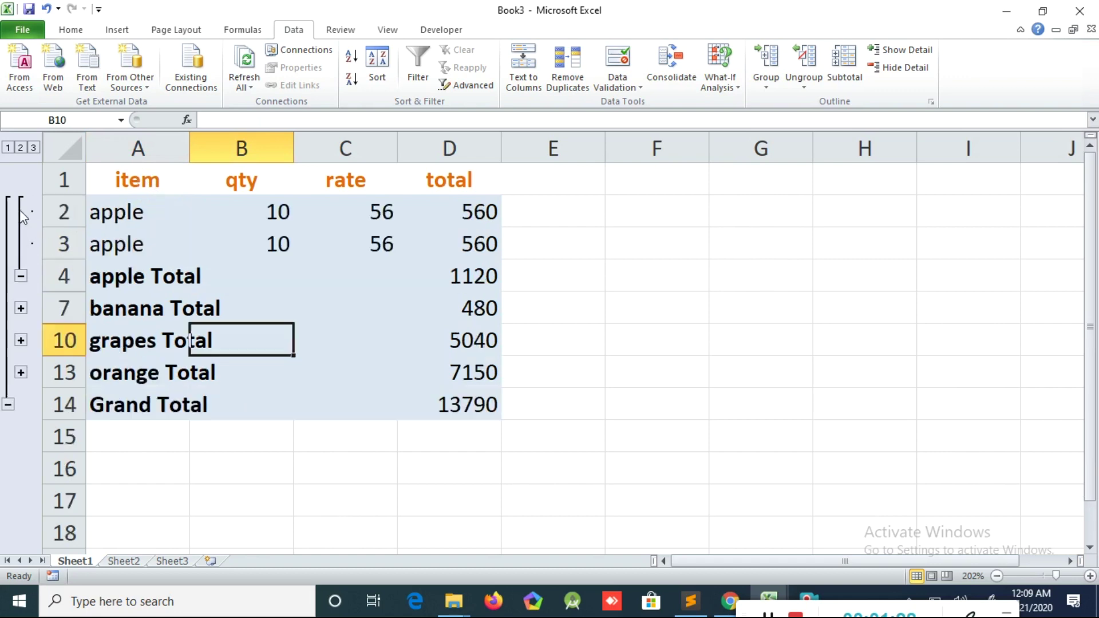
{"action": "left_click", "coordinate": [21, 308]}
{"action": "left_click", "coordinate": [21, 405]}
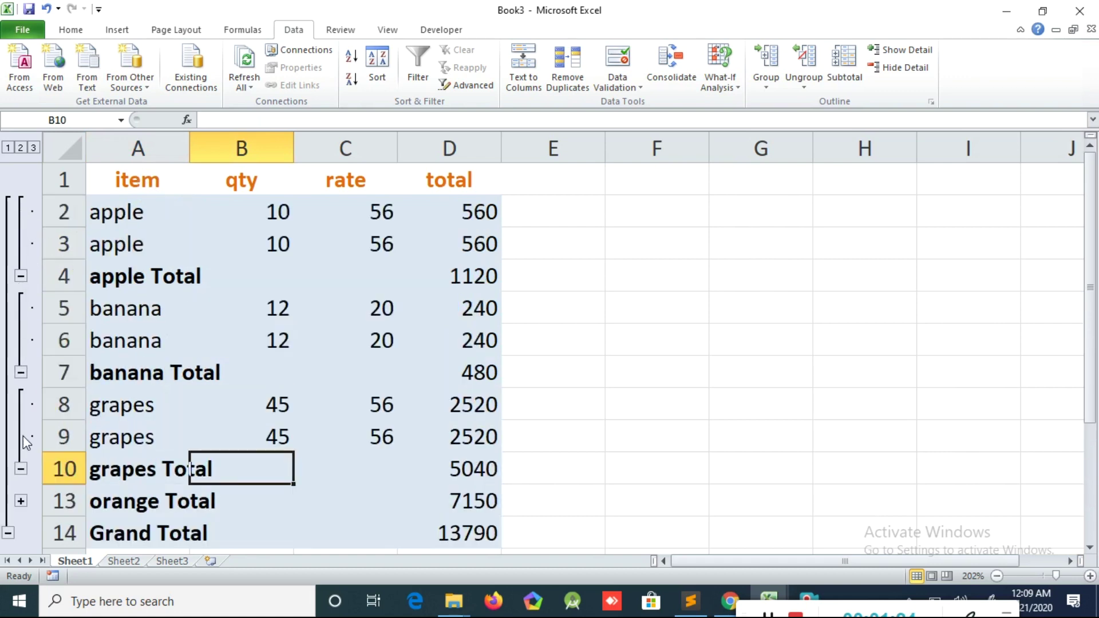
{"action": "left_click", "coordinate": [21, 501]}
{"action": "left_click_drag", "start_coordinate": [115, 169], "coordinate": [471, 531]}
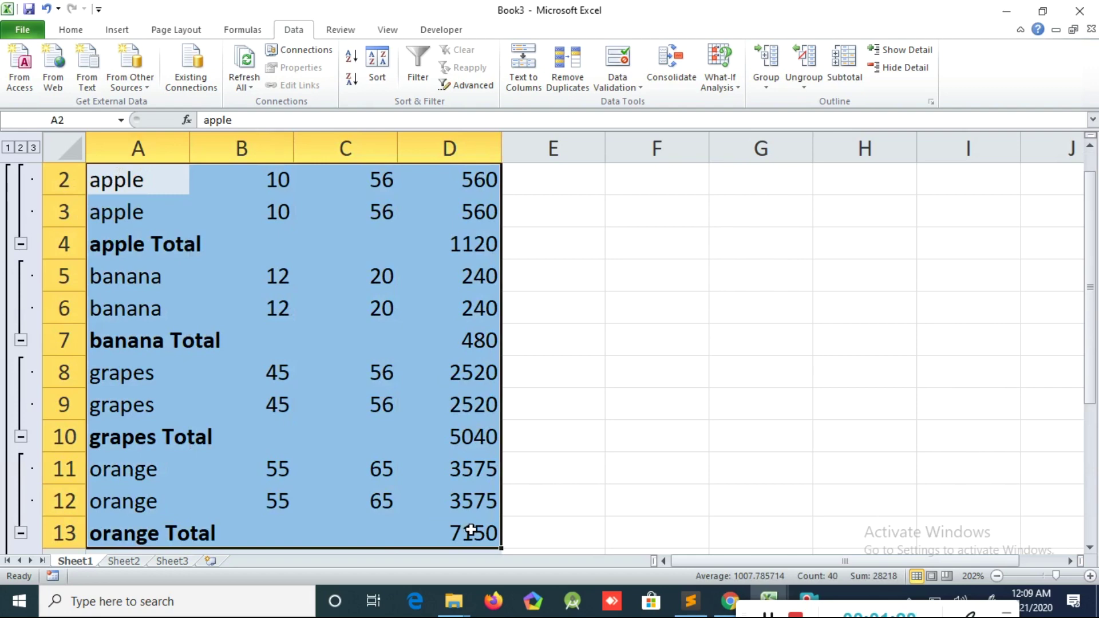
Remove all subtotals from the table, including the header row in the selection.
{"action": "left_click", "coordinate": [834, 70]}
{"action": "left_click", "coordinate": [509, 341]}
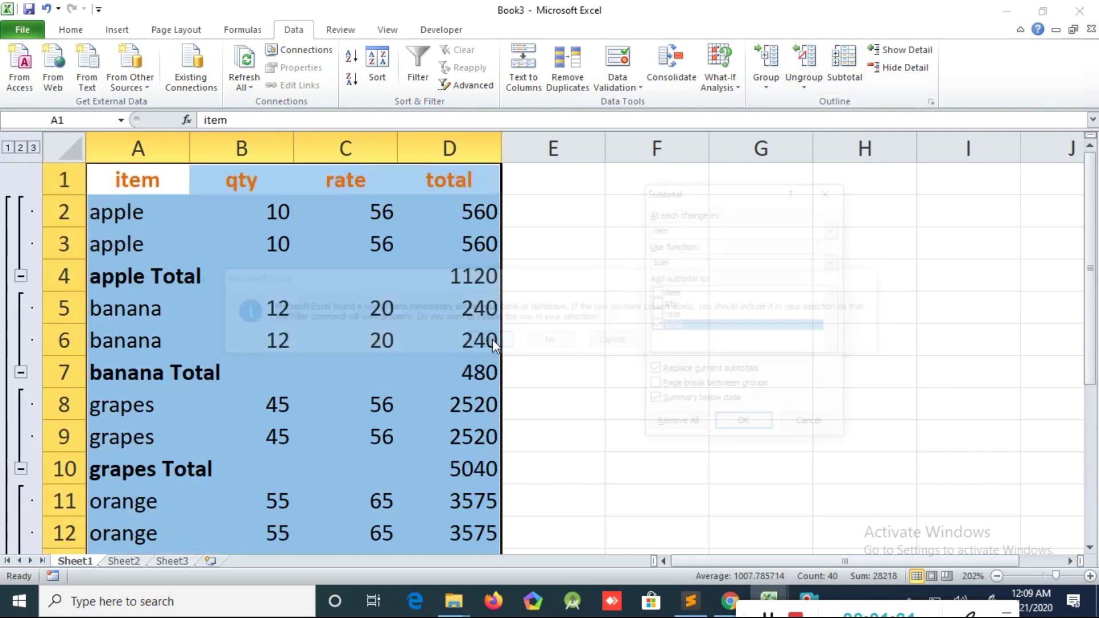
{"action": "left_click", "coordinate": [678, 426]}
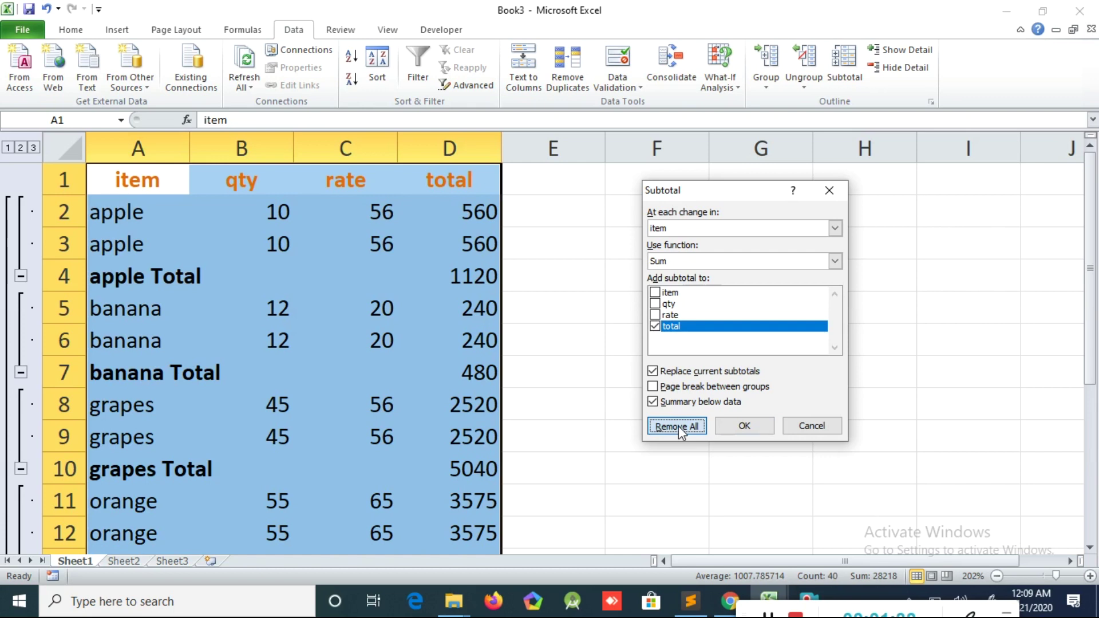
{"action": "left_click", "coordinate": [525, 360]}
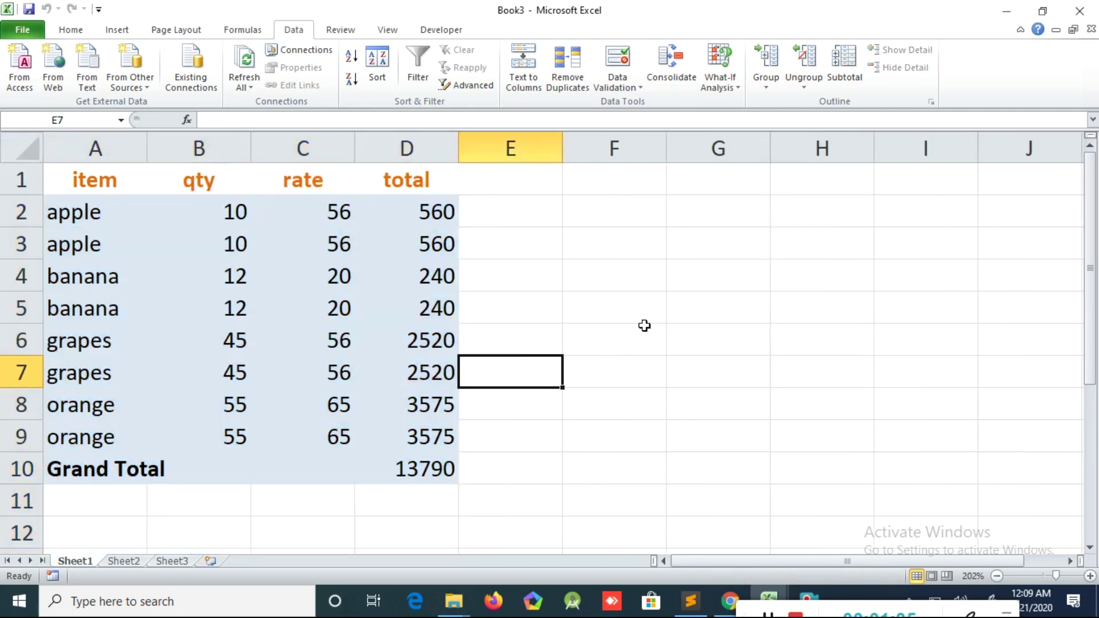